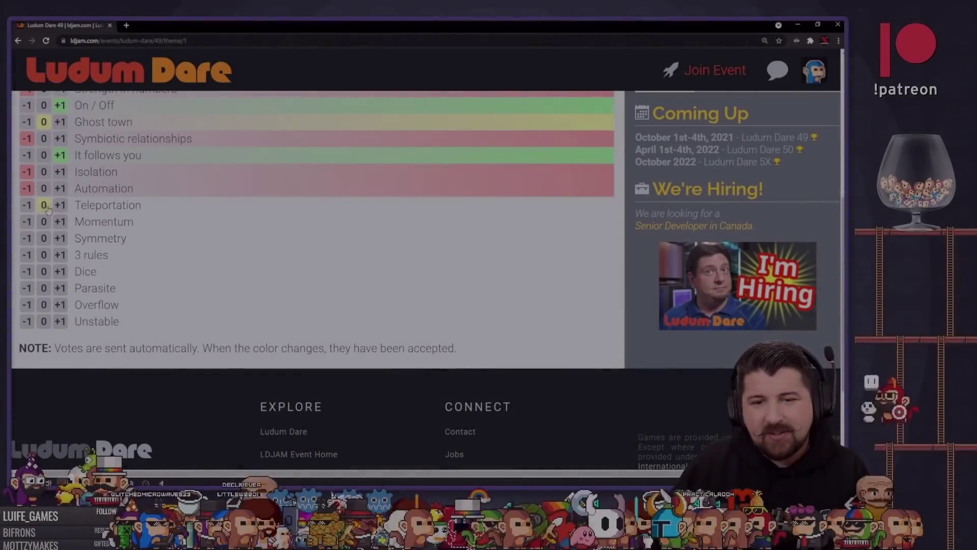
Give Teleportation a +1 vote and Momentum a -1 vote on the theme list.
left_click(59, 205)
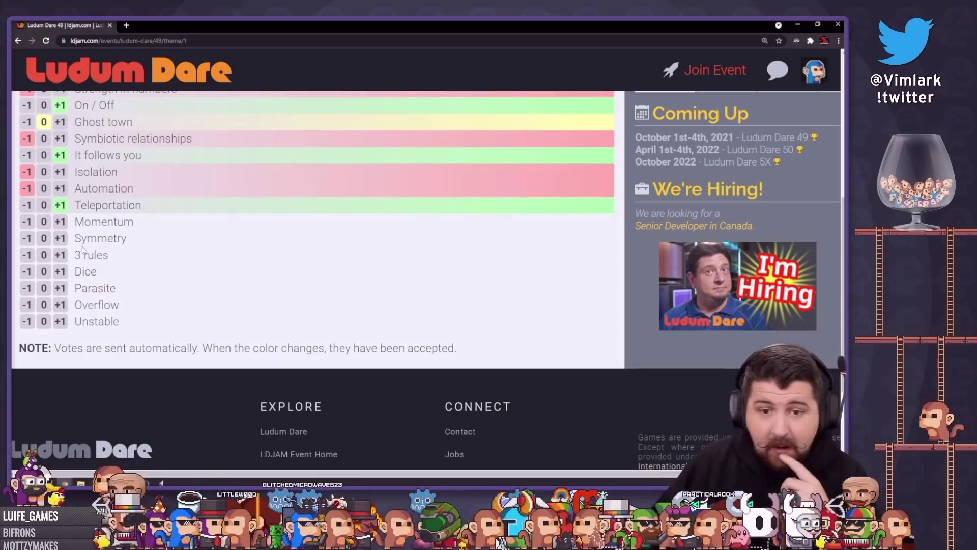
scroll(100, 220, "up", 2)
left_click(27, 309)
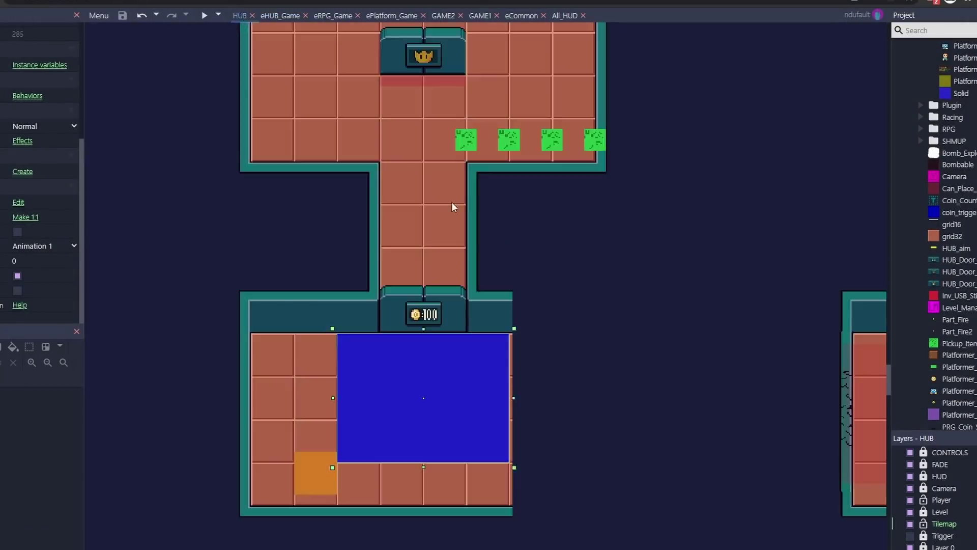
Scroll down and back up through the eHUB_Game event sheet.
scroll(451, 202, "down", 3, "ctrl")
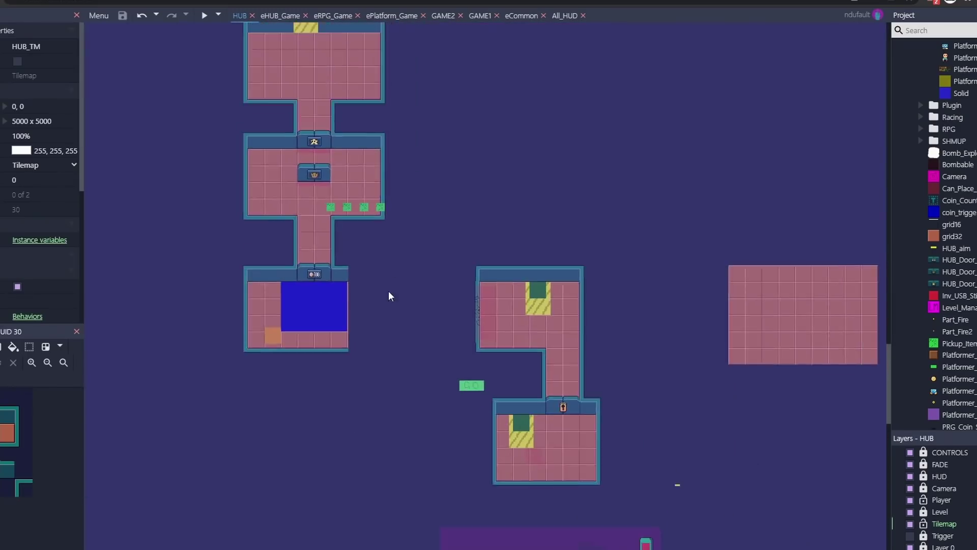
scroll(328, 129, "up", 3, "ctrl")
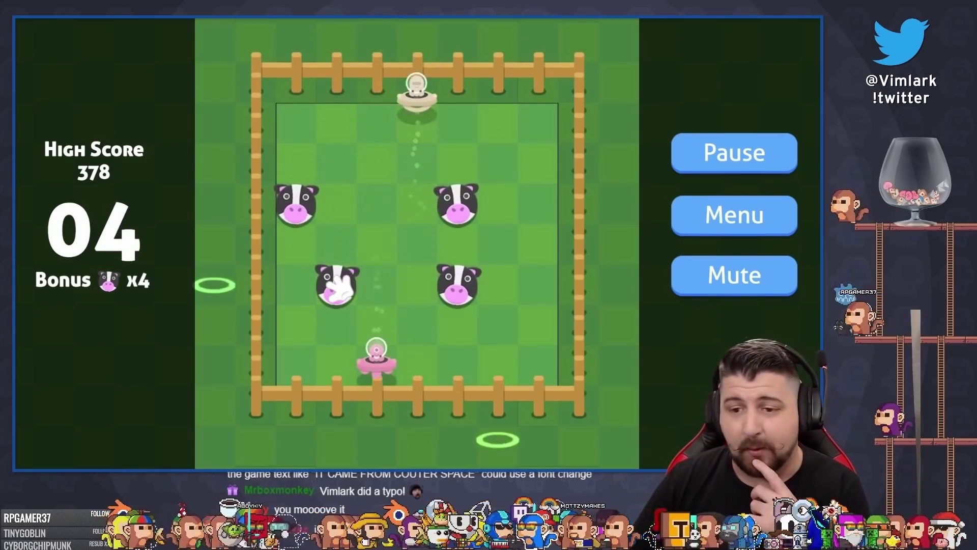
Drag two cows in the farm game, walk the knight left, and steer the maze square left and down.
left_click_drag(336, 283, 377, 244)
left_click_drag(457, 285, 419, 242)
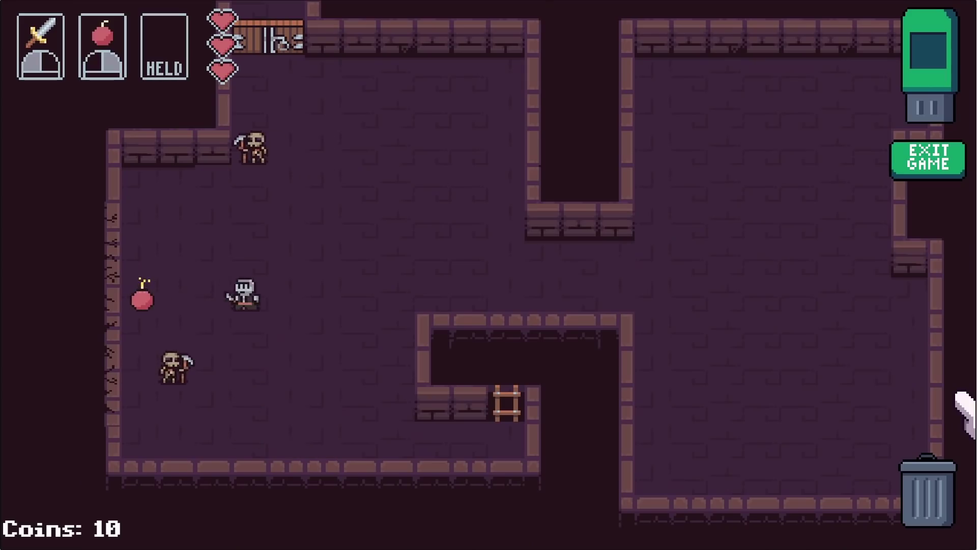
key("a")
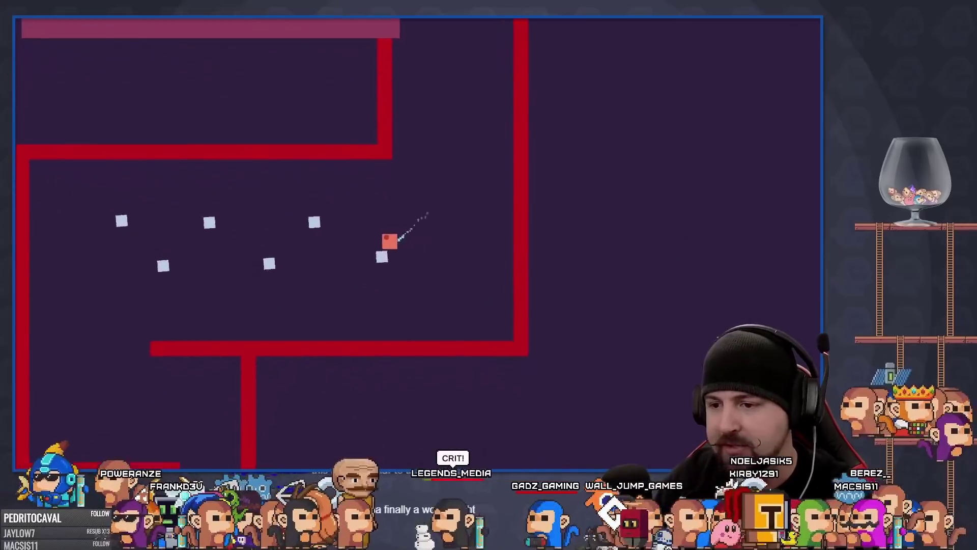
key("a")
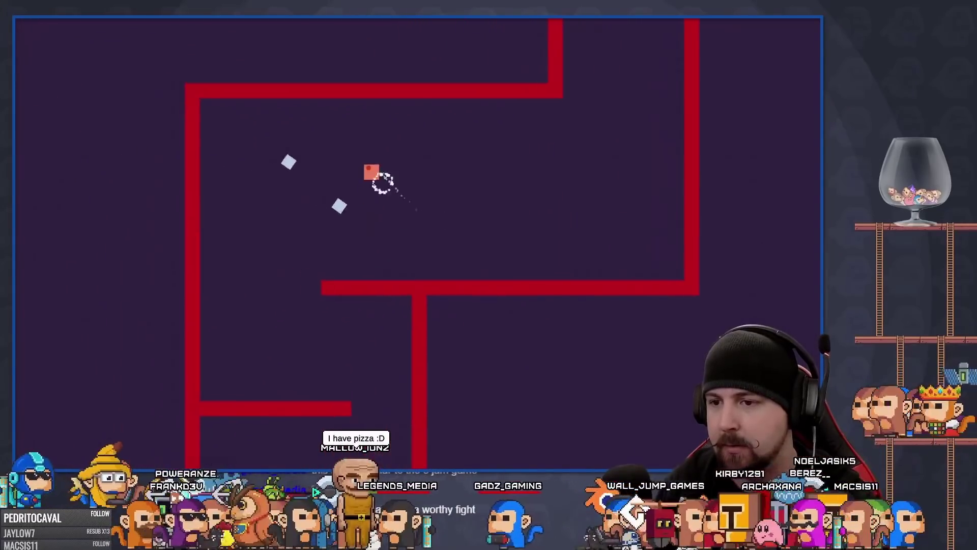
key("s")
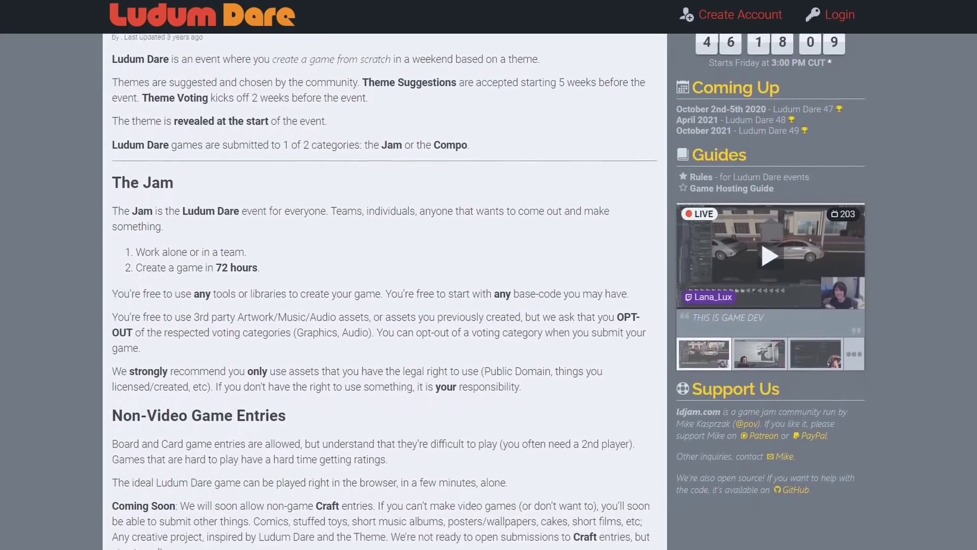
Scroll down through the Ludum Dare rules page.
scroll(381, 254, "down", 4)
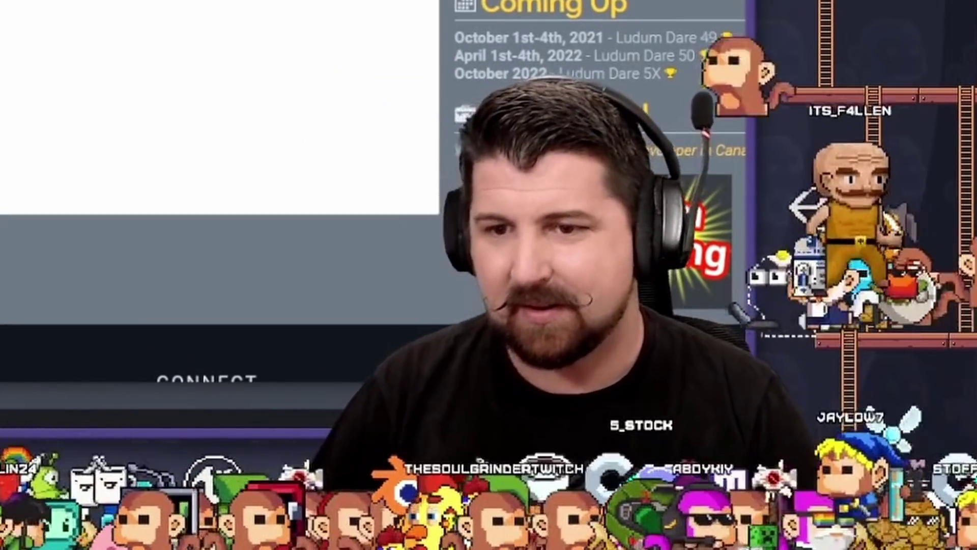
scroll(601, 153, "up", 3)
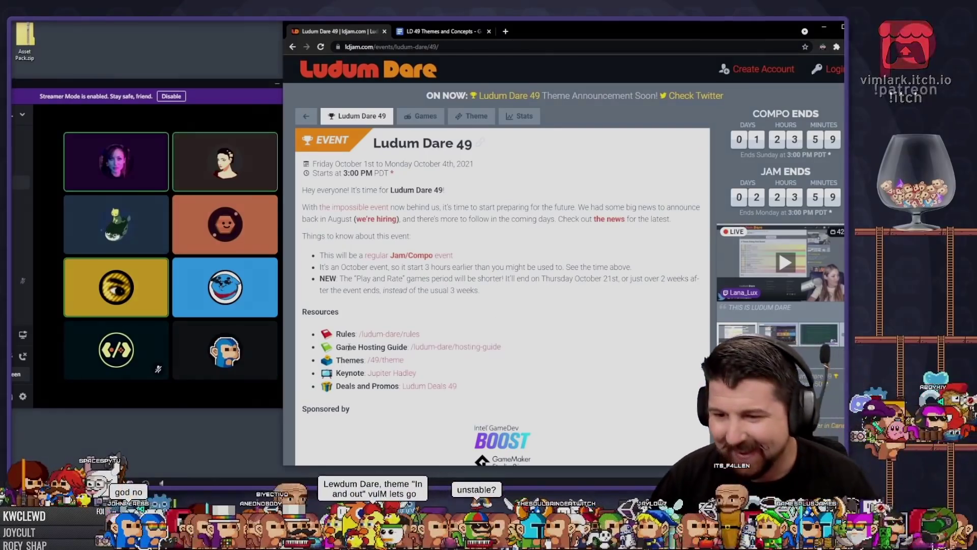
scroll(425, 332, "down", 2)
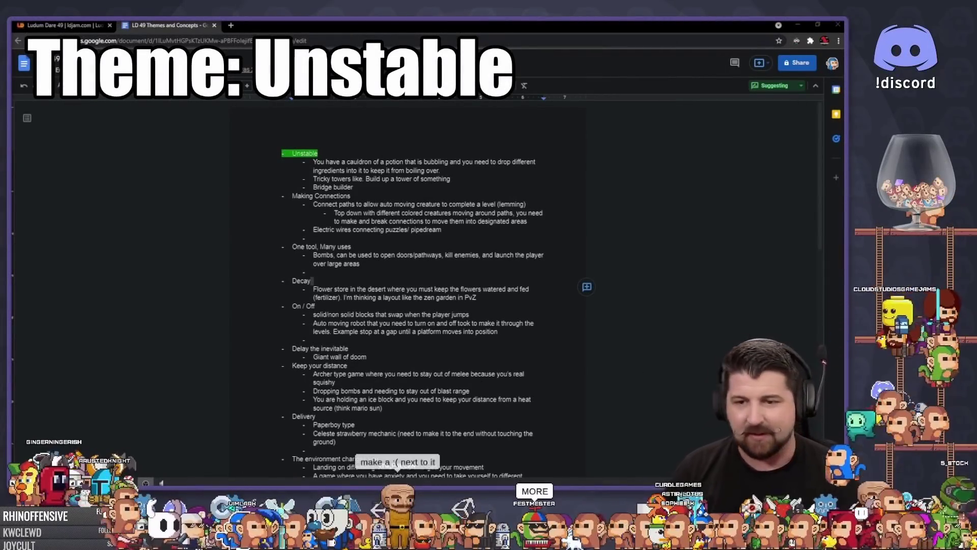
Place the cursor after 'Bridge builder' to continue the Unstable ideas list.
left_click(372, 188)
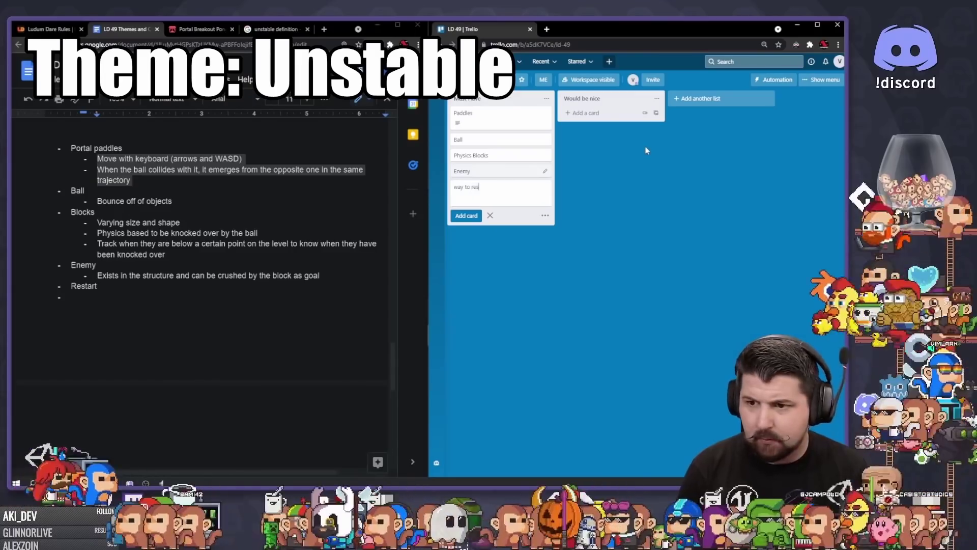
Save the 'way to restart' card, then add a Timer card to Would be nice, renamed 'level Timer'.
key("Return")
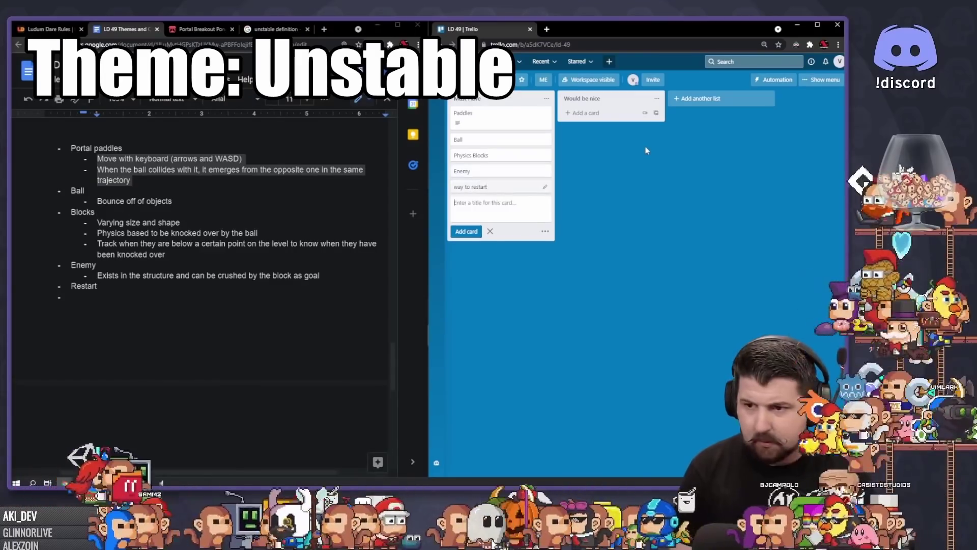
left_click(586, 112)
type("Timer (Optional")
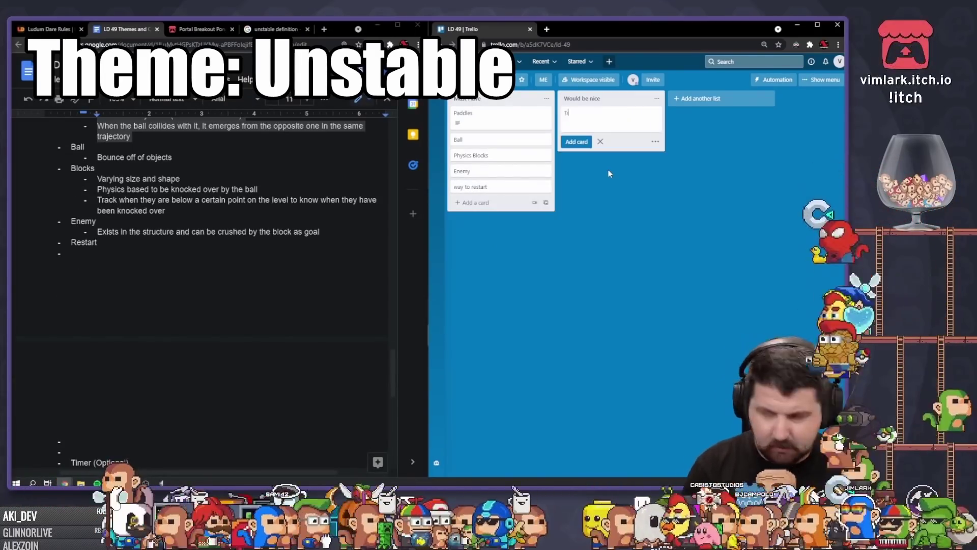
key("Return")
left_click(585, 112)
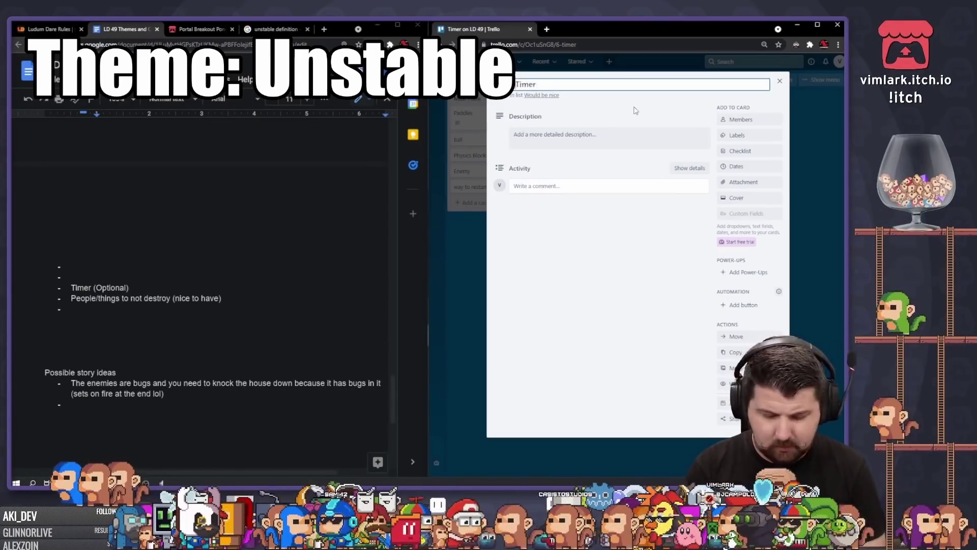
left_click(479, 304)
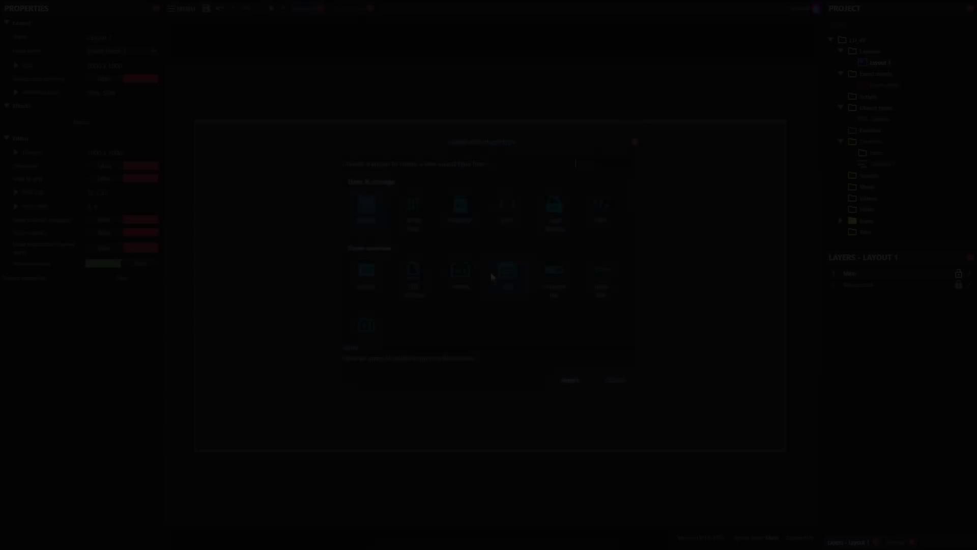
scroll(491, 276, "down", 1)
Insert a new sprite, fill it orange, and size and position it as a paddle.
double_click(556, 240)
left_click(558, 243)
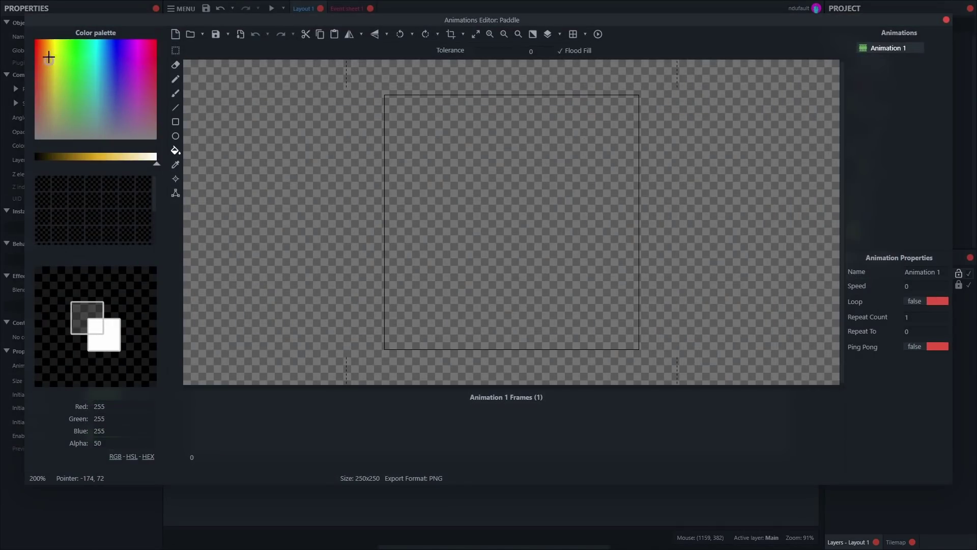
left_click(529, 165)
key("Escape")
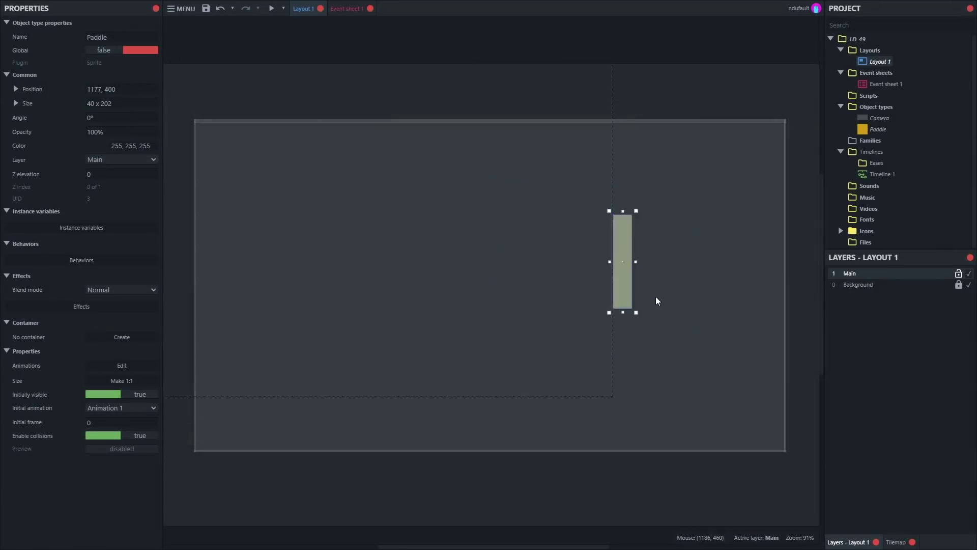
left_click_drag(623, 260, 744, 294)
left_click(597, 330)
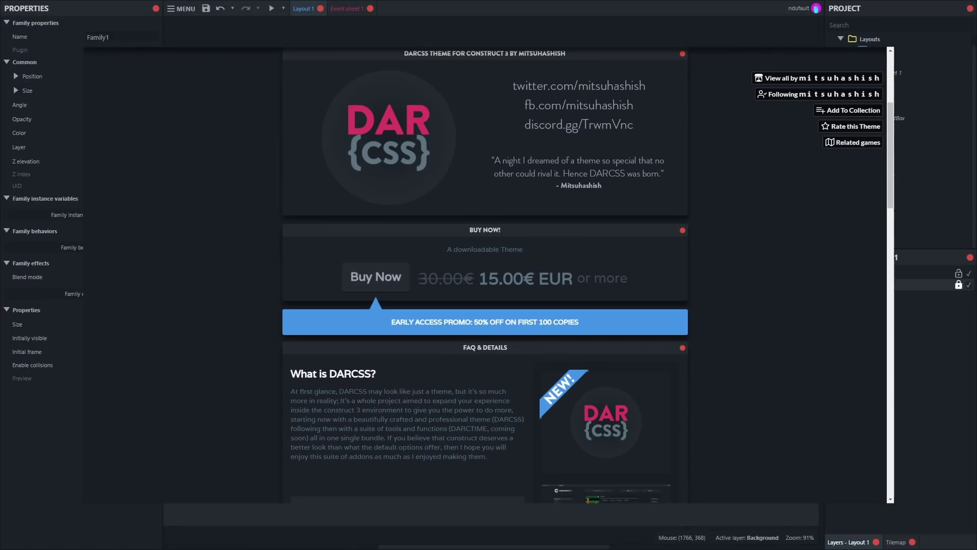
Resize the Paddle_HitBox canvas to 36x170, fit collision to the bounding box, and add 8Direction to Paddles.
double_click(759, 287)
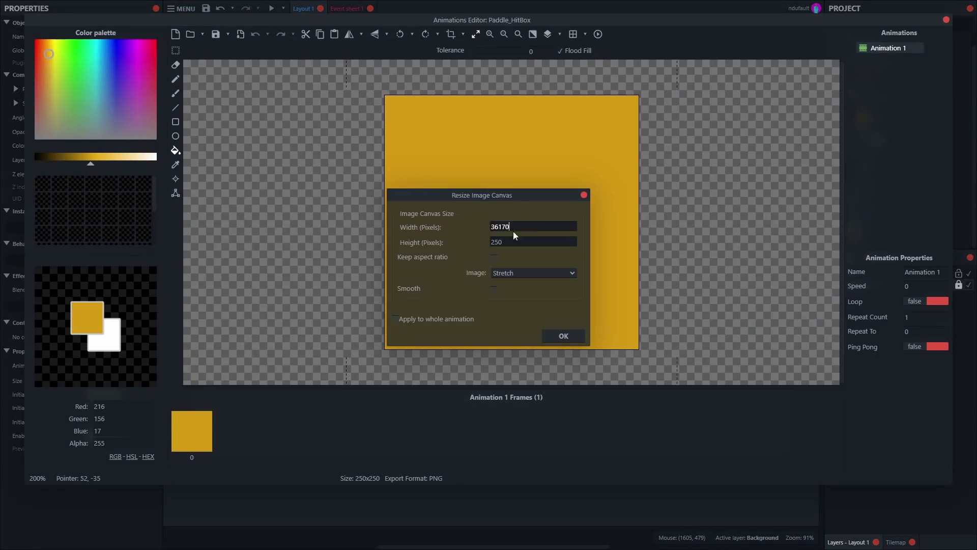
type("170")
key("Return")
left_click(176, 179)
right_click(516, 218)
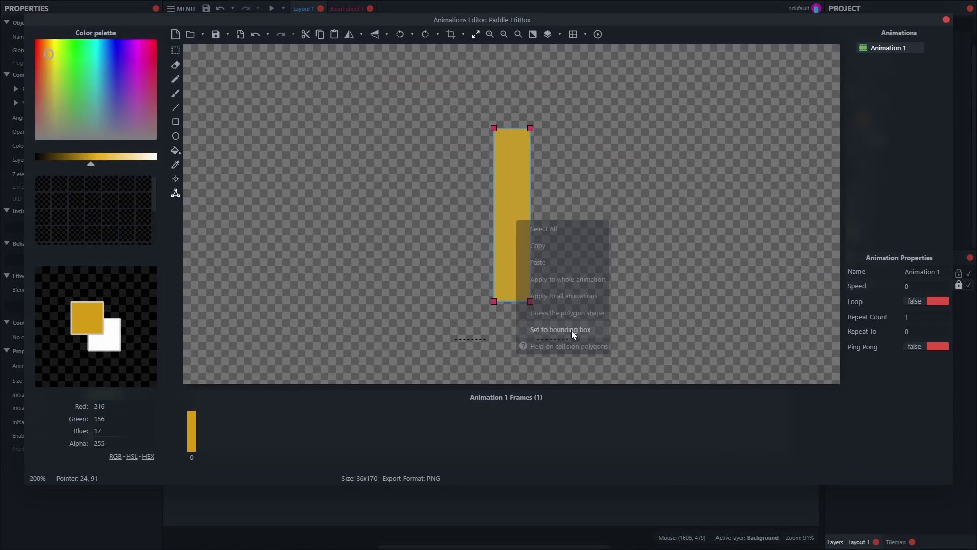
left_click(572, 331)
key("Escape")
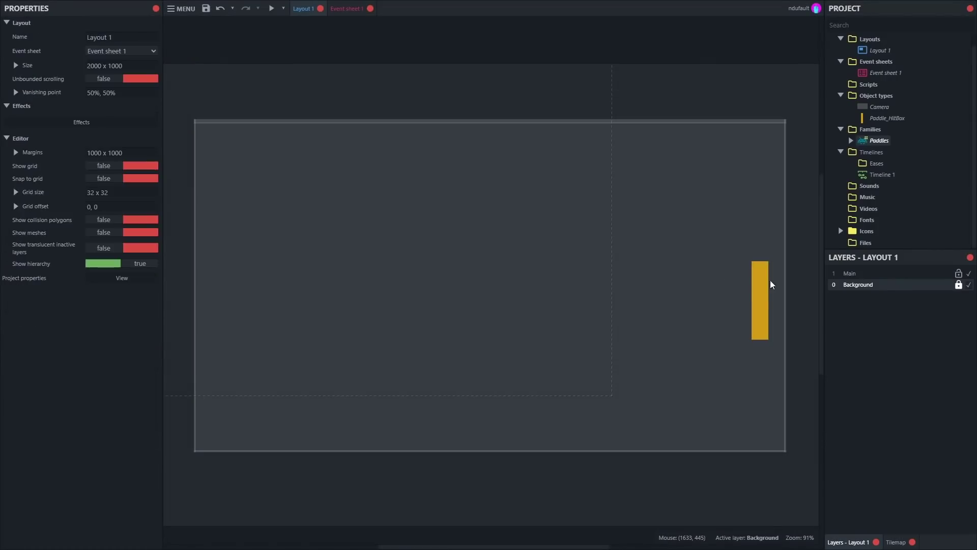
left_click(64, 253)
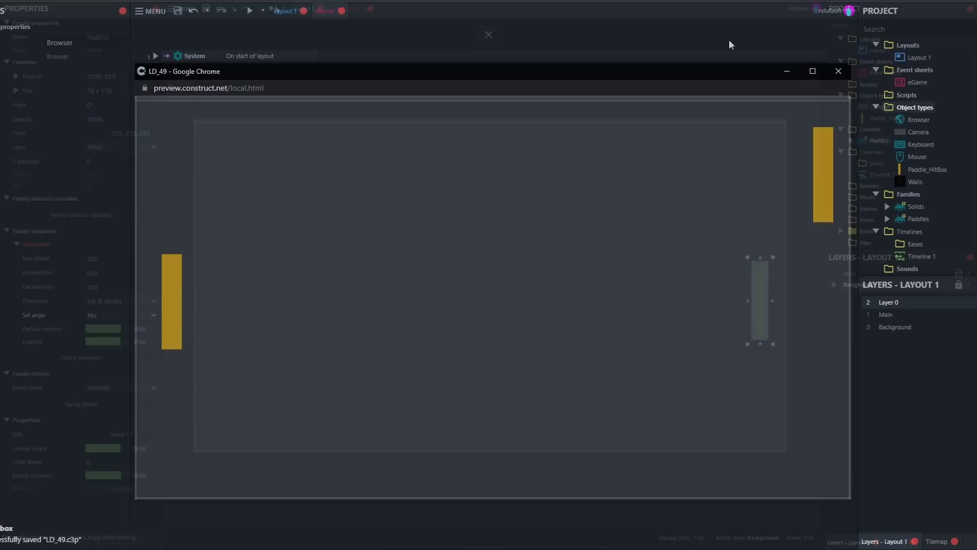
Test the mirrored paddles by moving them down and up in the preview.
key("Down")
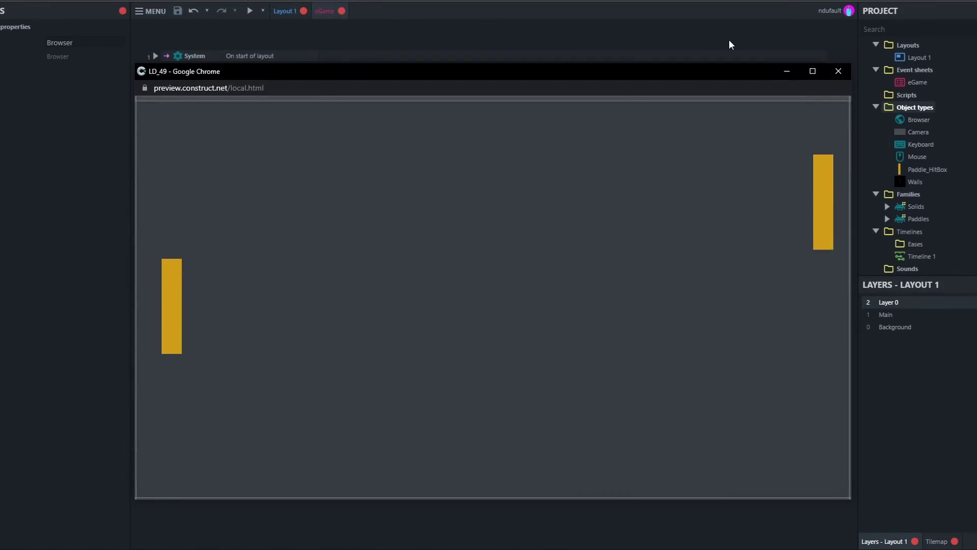
key("Up")
key("Down")
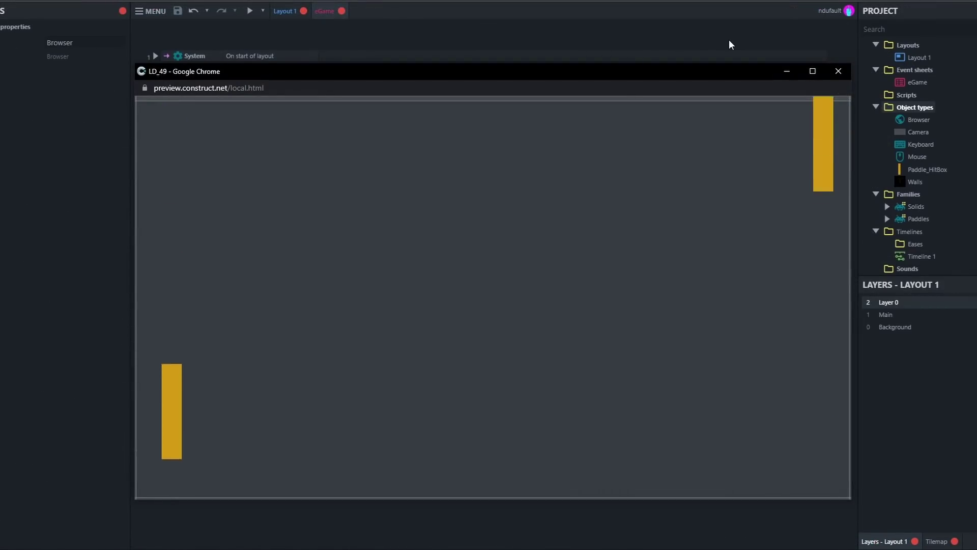
key("Up")
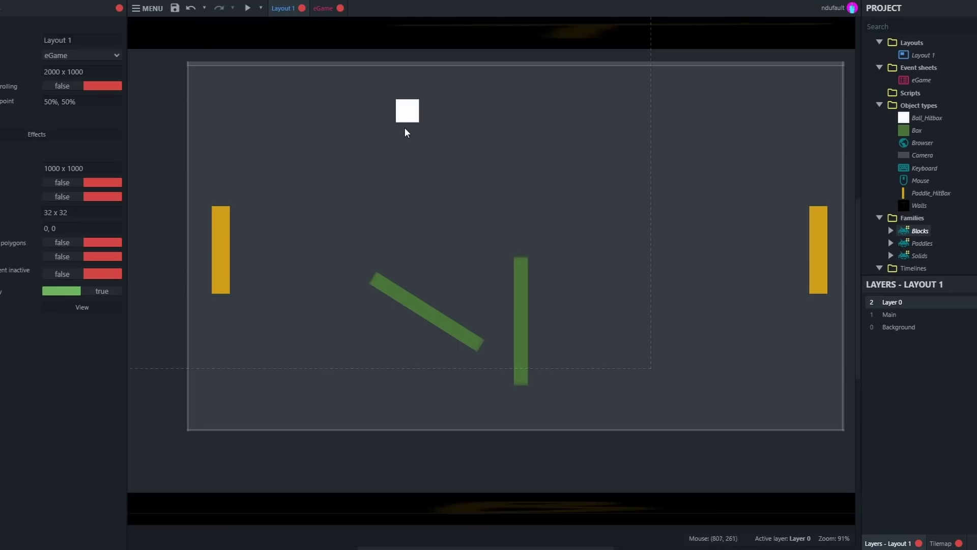
Move Ball_Hitbox higher above the green blocks and preview the physics blocks falling.
left_click(402, 128)
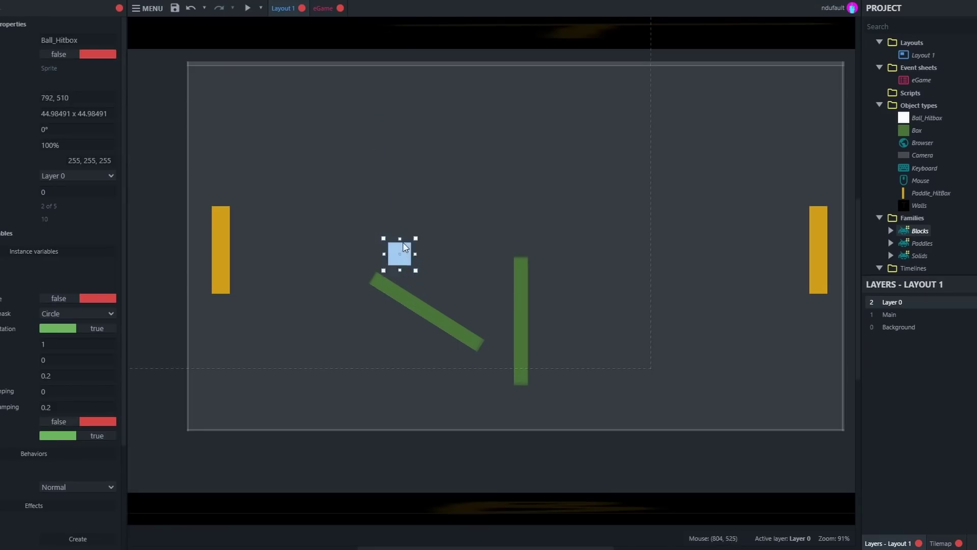
left_click_drag(403, 247, 404, 189)
left_click(248, 8)
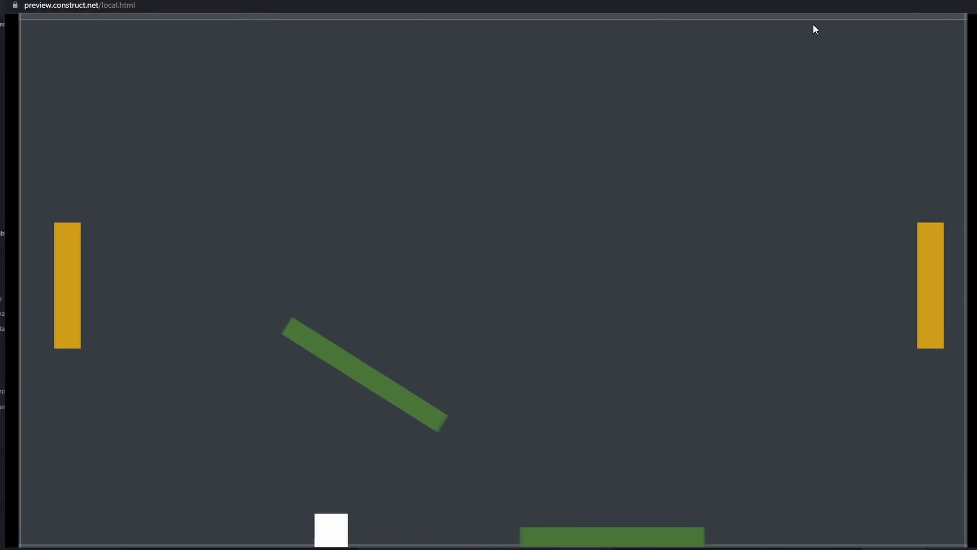
key("alt+Tab")
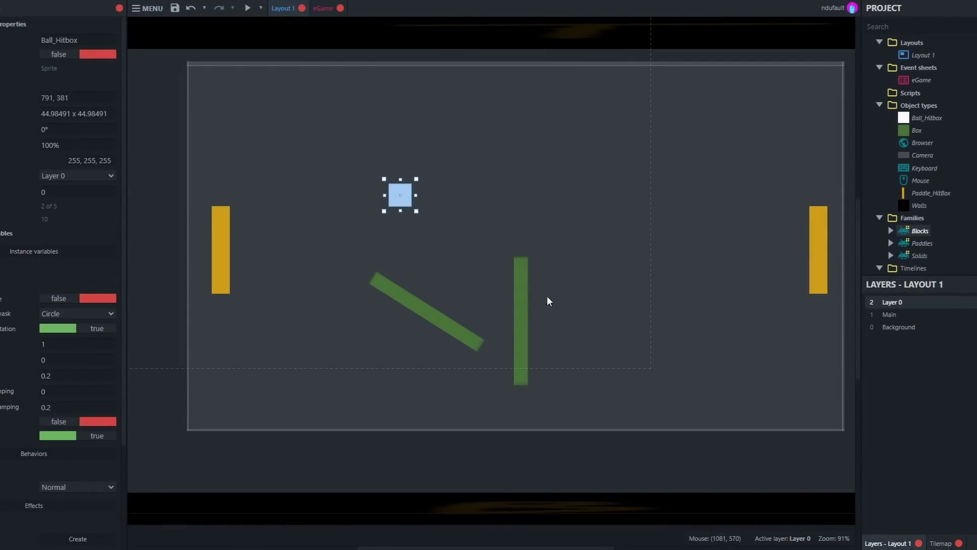
left_click(516, 326)
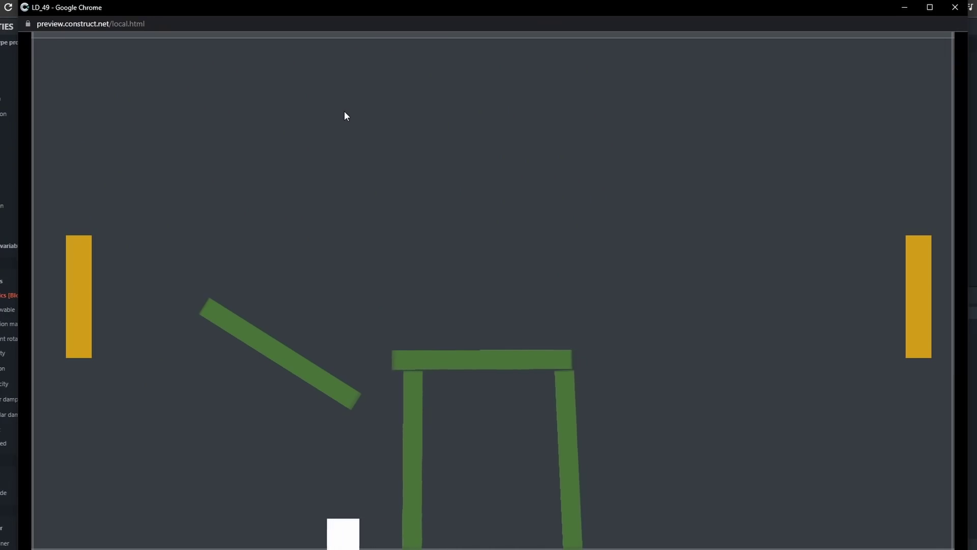
key("Left")
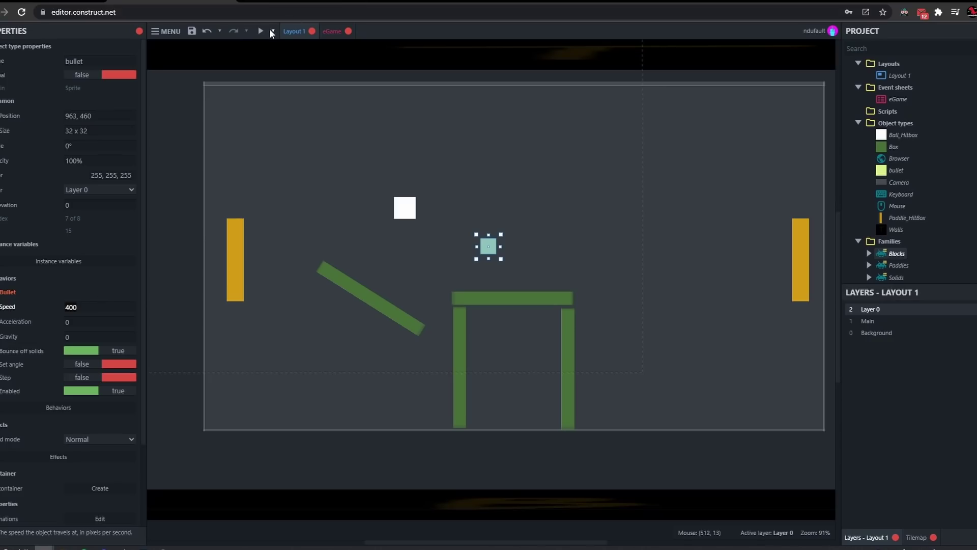
Run a fresh preview, then start adding a Start timer action in the event sheet.
left_click(261, 31)
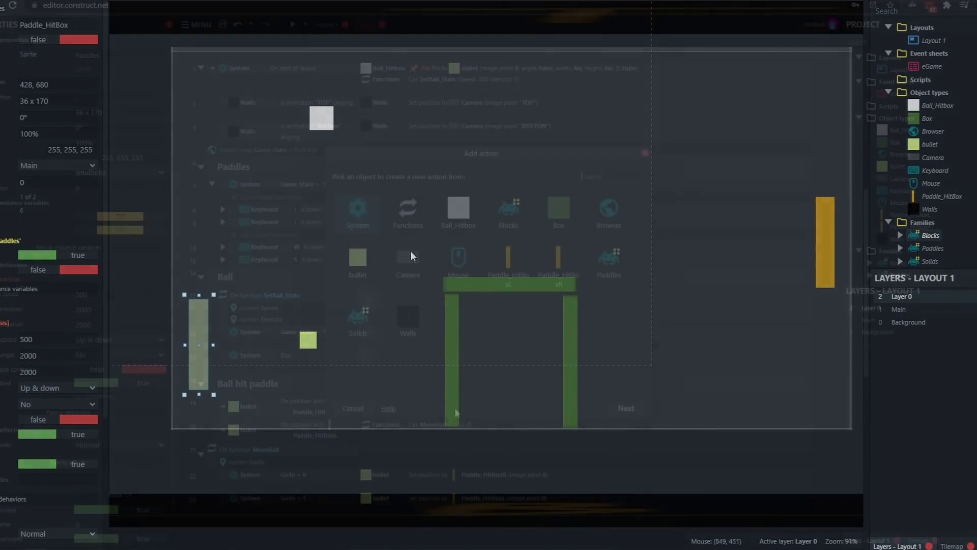
double_click(556, 257)
double_click(509, 273)
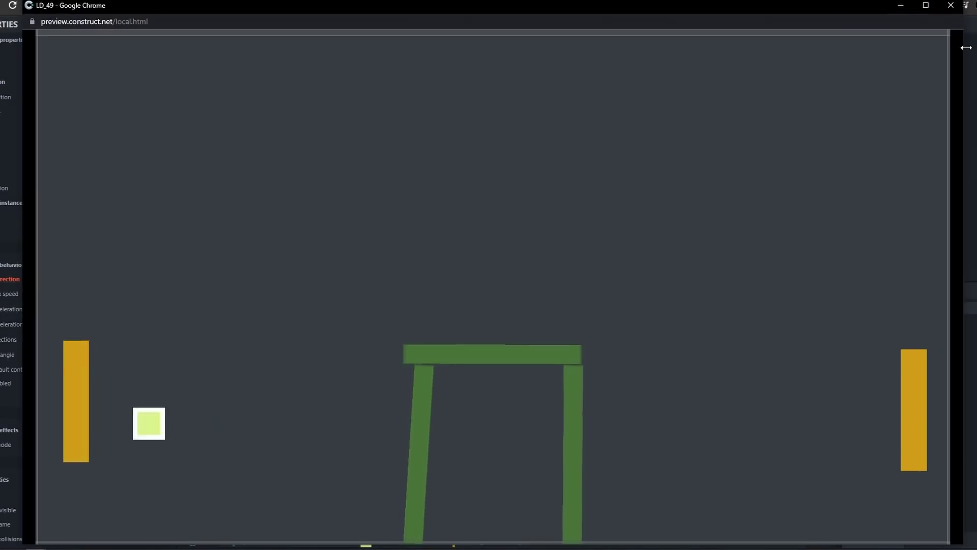
Move the left paddle with W/S and the right paddle with Up/Down in the running preview.
key("Up")
key("s")
key("w")
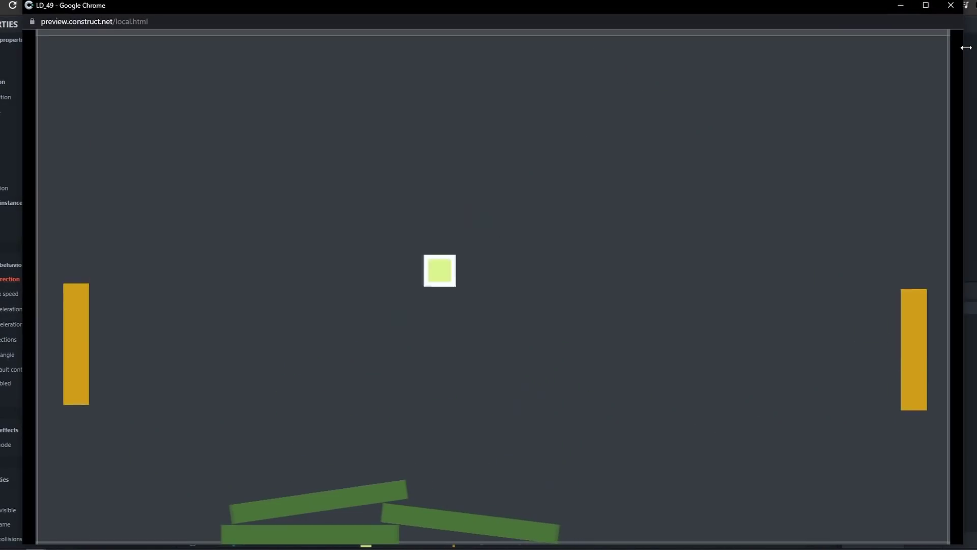
key("s")
key("Down")
key("w")
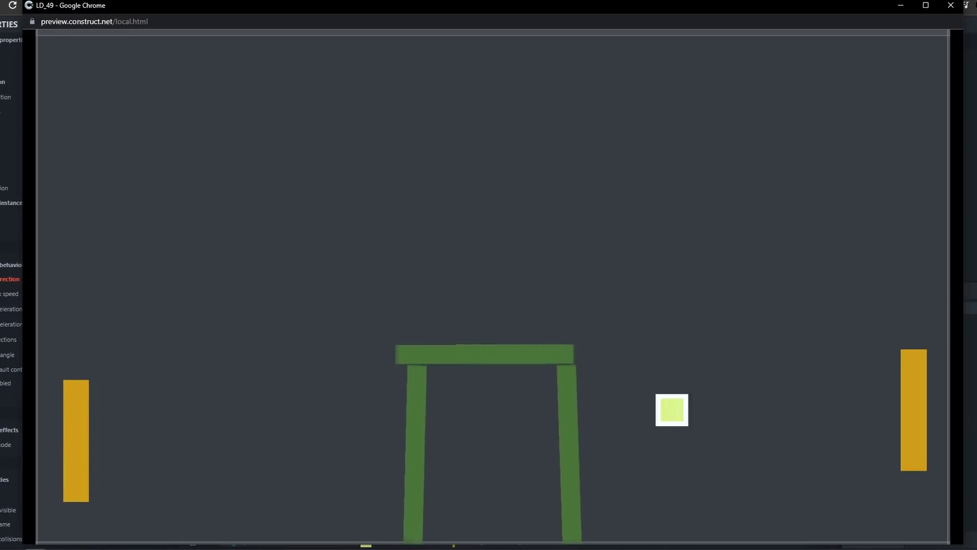
key("w")
key("Up")
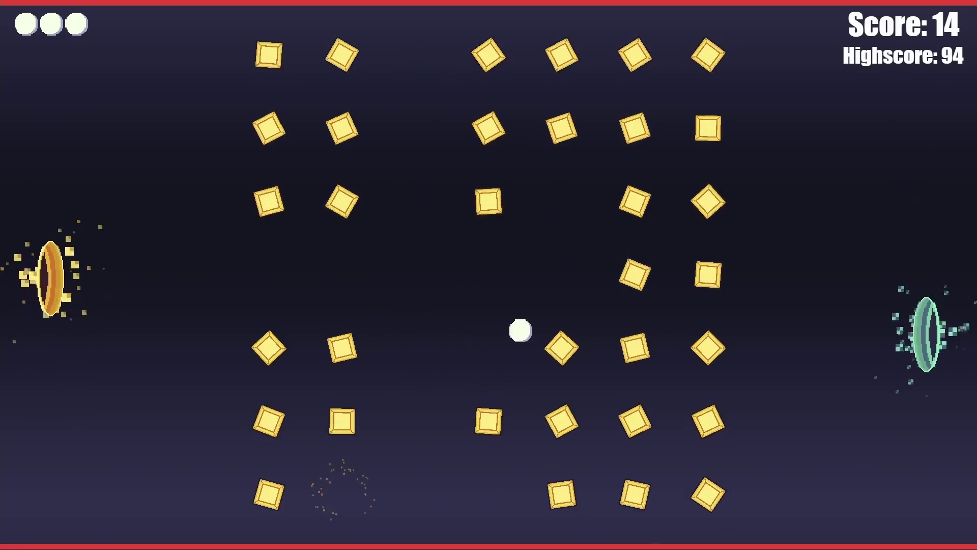
Playtest the build, raising and lowering both portals with the arrow keys and W/S.
key("Up")
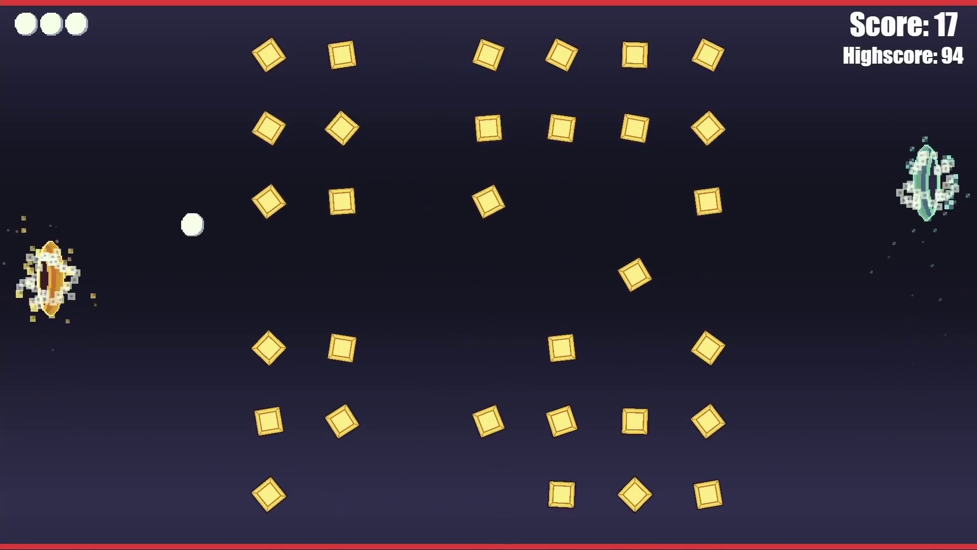
key("w")
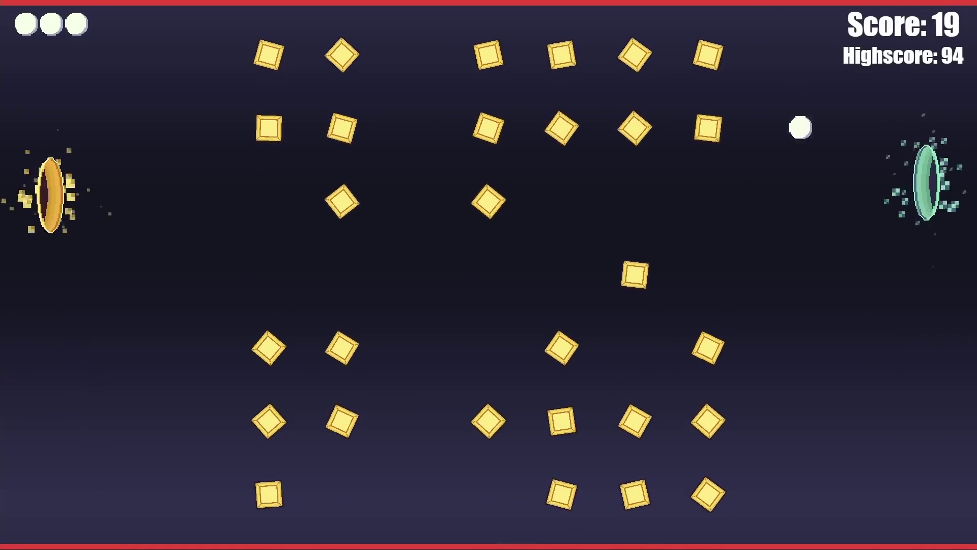
key("s")
key("Down")
key("Down")
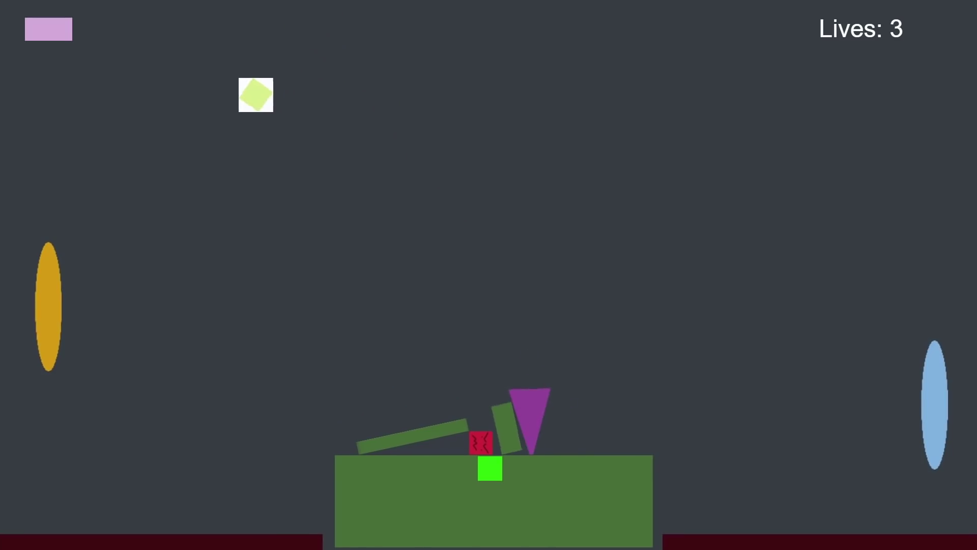
Steer the orange and blue portals up and down to send the ball through them.
key("s")
key("Down")
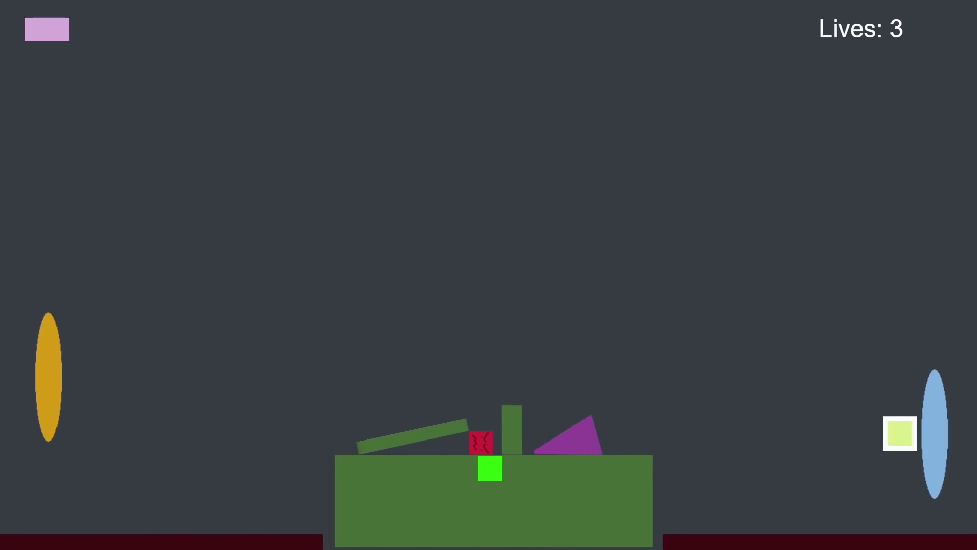
key("Up")
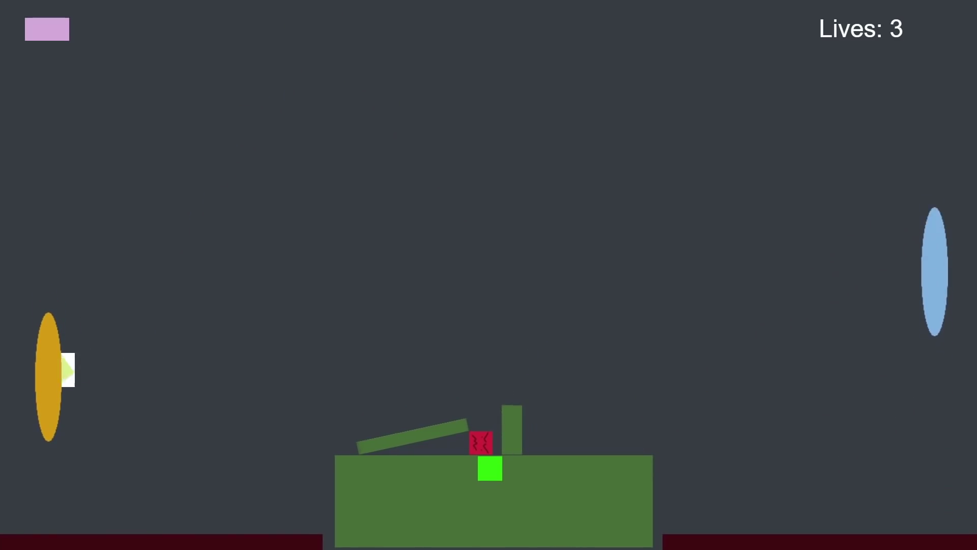
key("s")
key("Down")
key("w")
key("w")
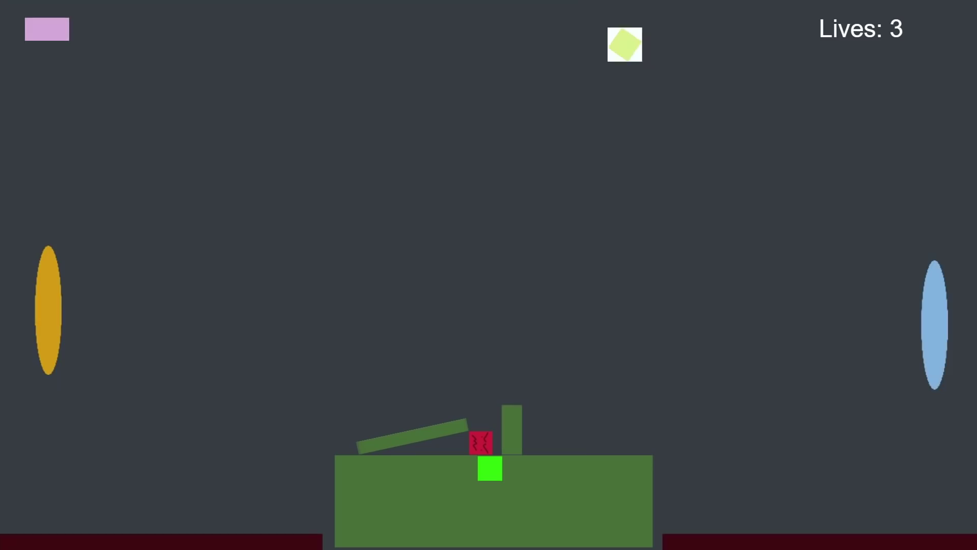
key("Up")
key("Down")
key("s")
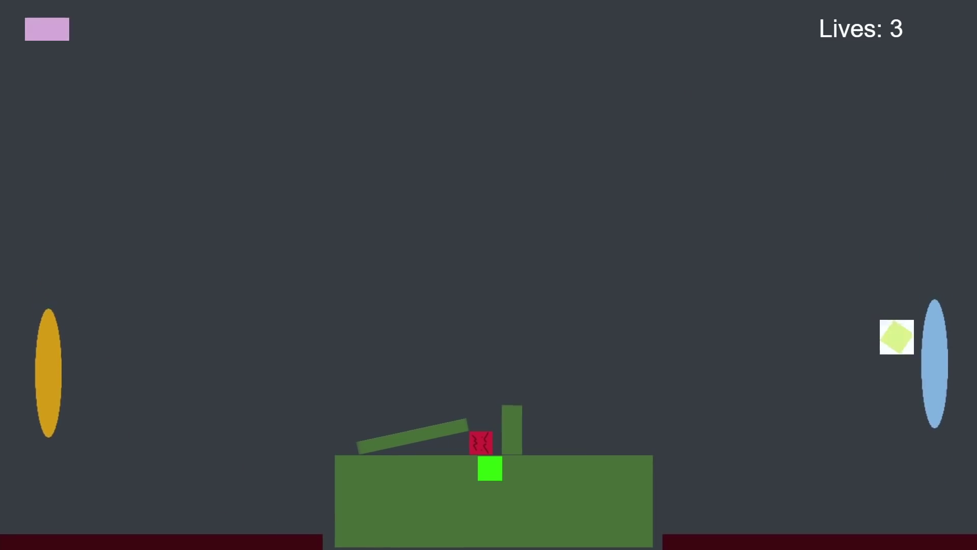
key("w")
key("Down")
key("s")
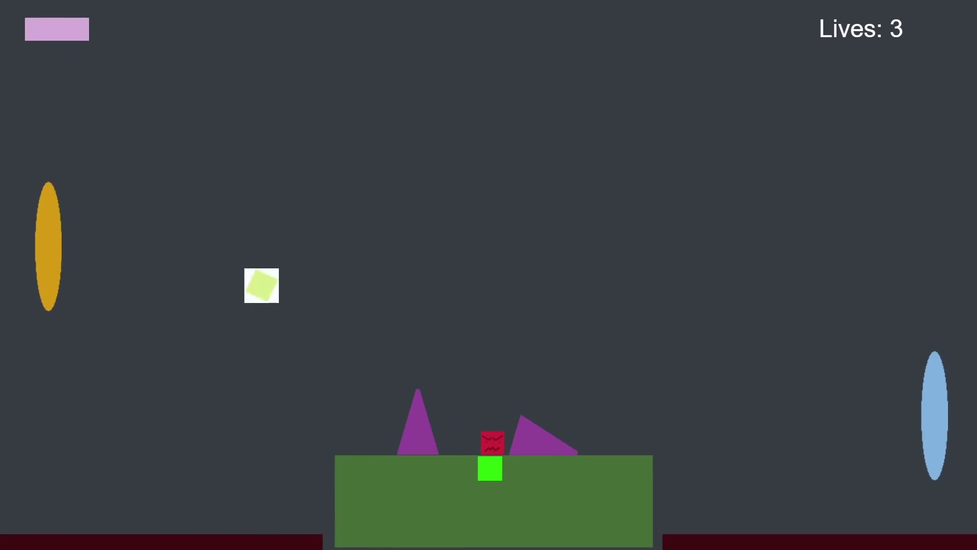
key("Up")
key("w")
key("Down")
key("s")
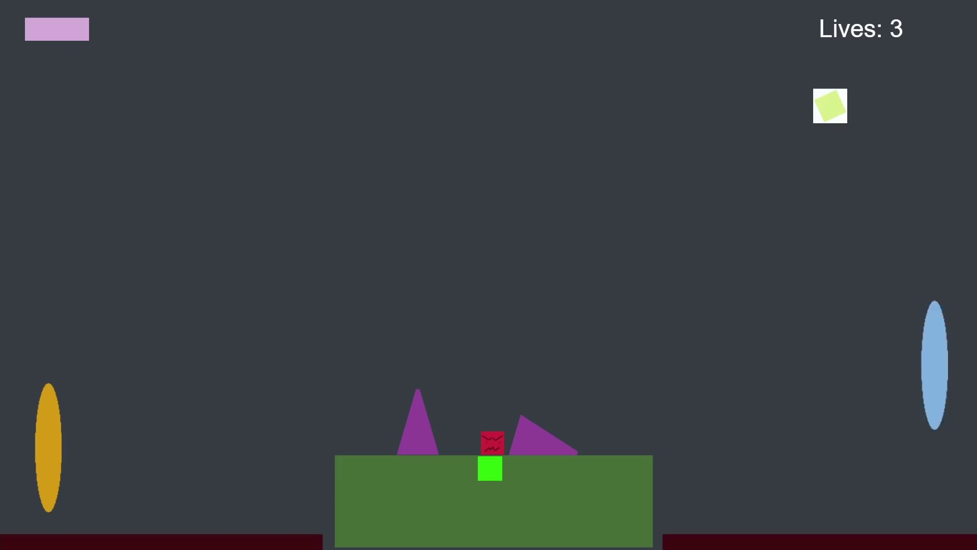
key("w")
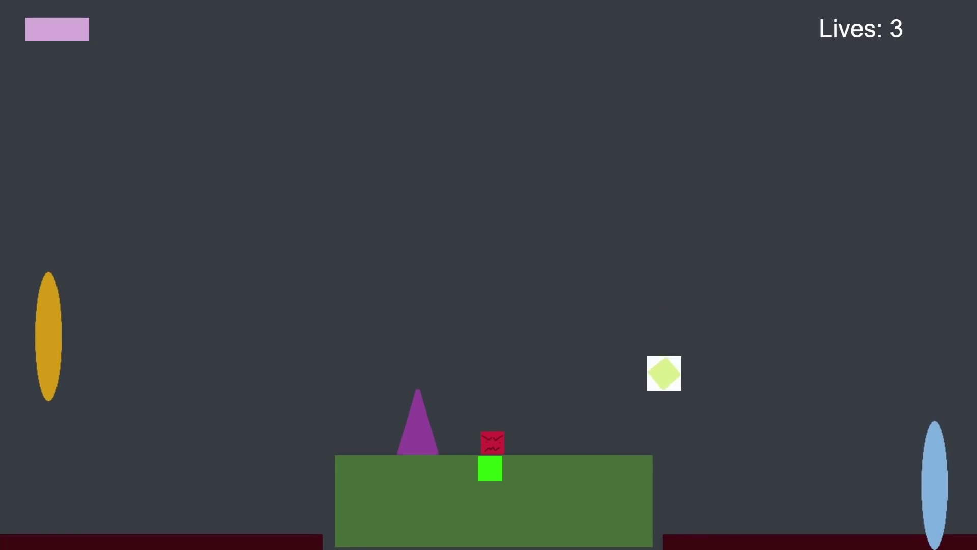
key("Up")
key("s")
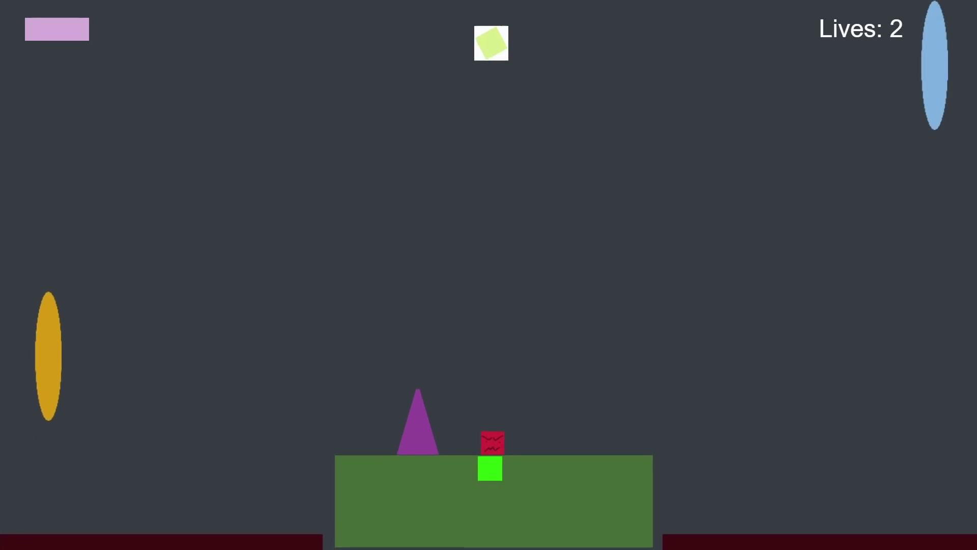
key("Down")
key("w")
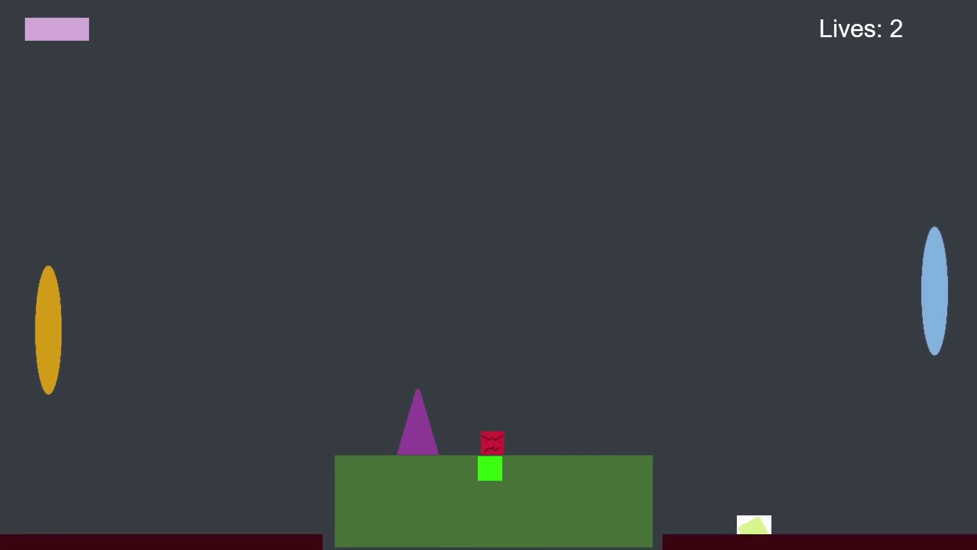
key("s")
key("Down")
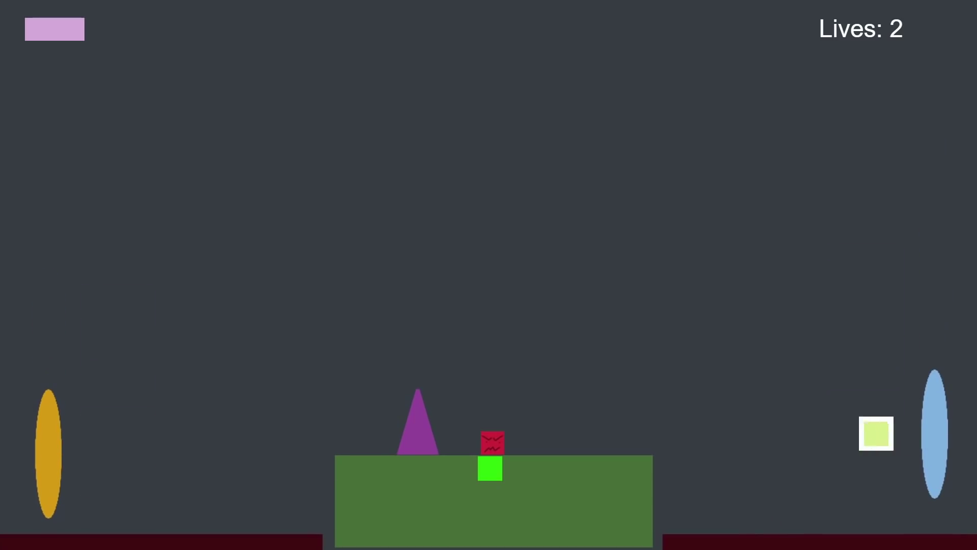
key("w")
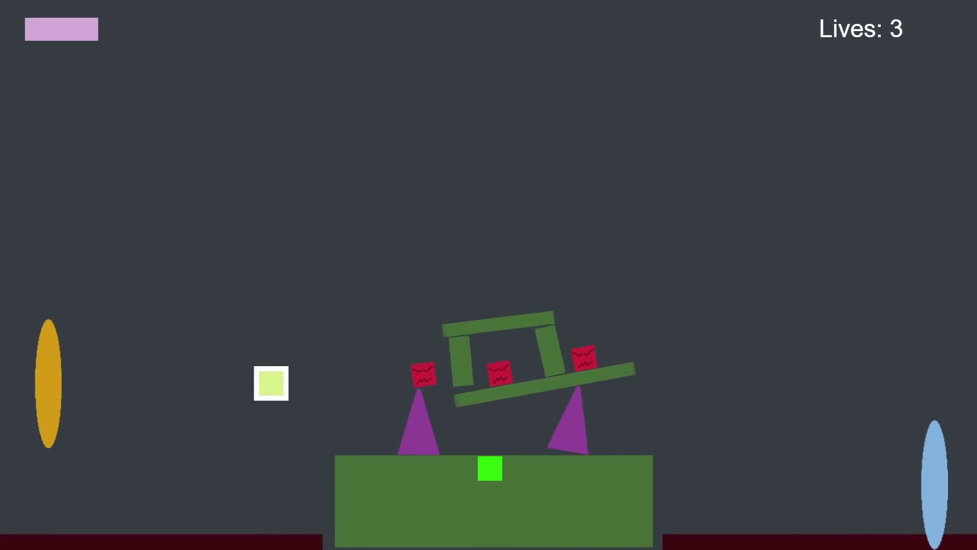
Reposition the blue and orange portals to catch the returning ball.
key("Up")
key("s")
key("Down")
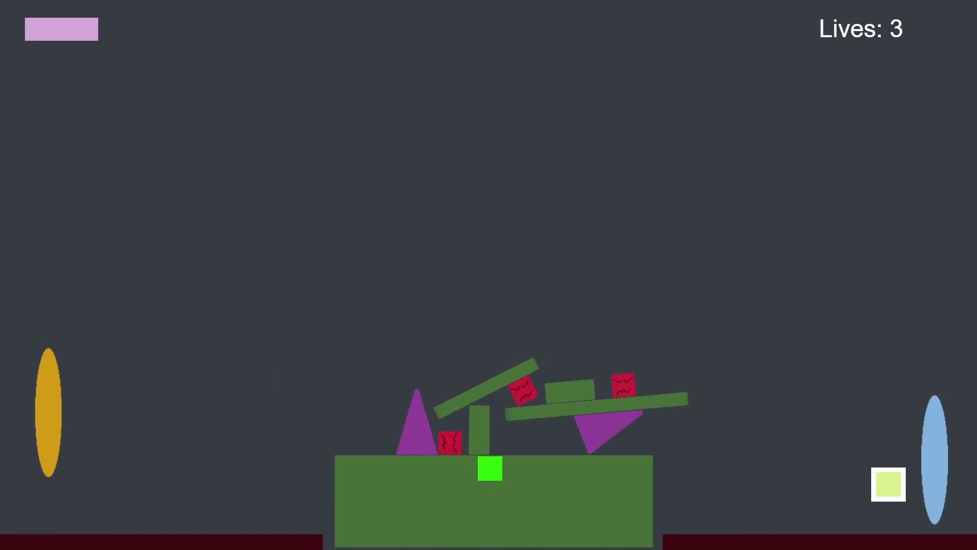
key("w")
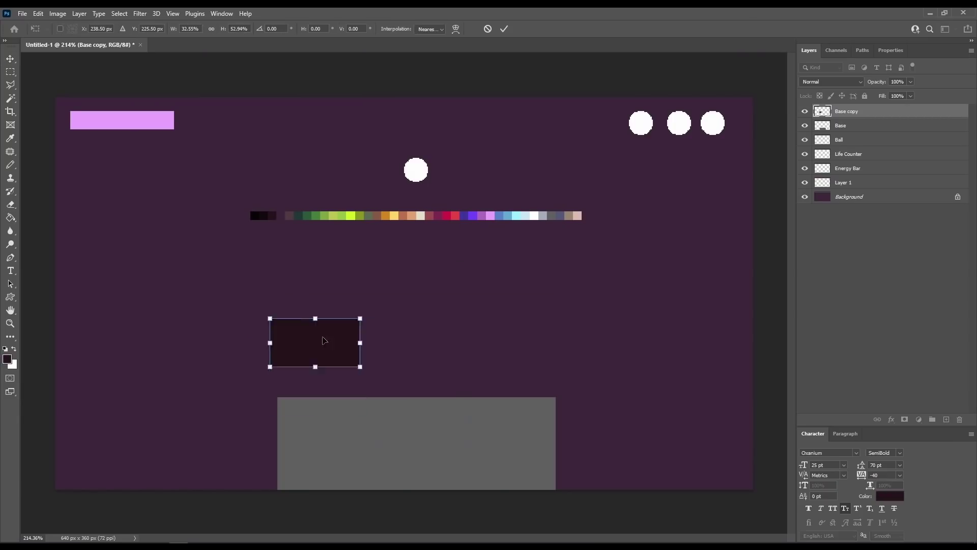
Set the cell on the grey base, repaint the alien's eyes, and add an outlined arm moved right.
left_click_drag(324, 340, 440, 426)
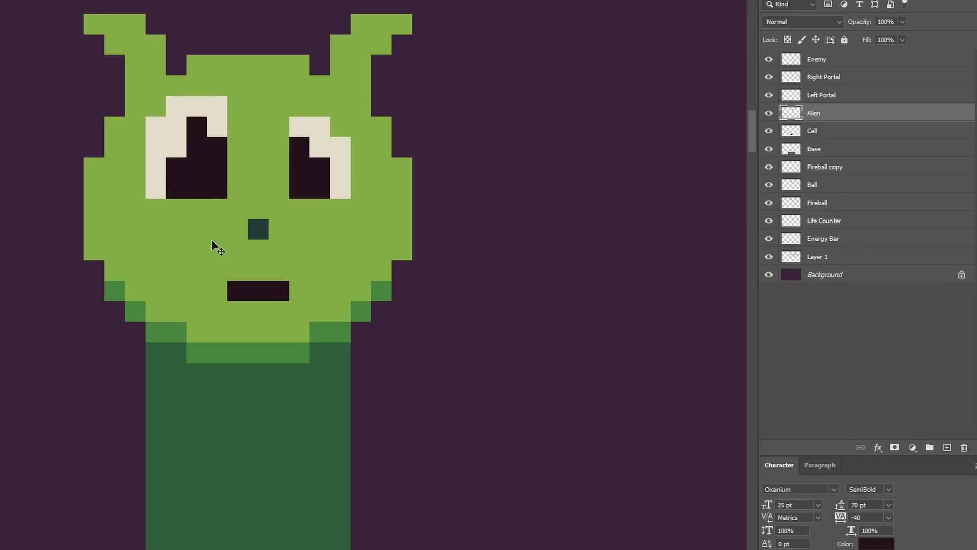
mouse_move(213, 244)
left_mouse_down()
mouse_move(284, 234)
mouse_move(349, 161)
left_mouse_up()
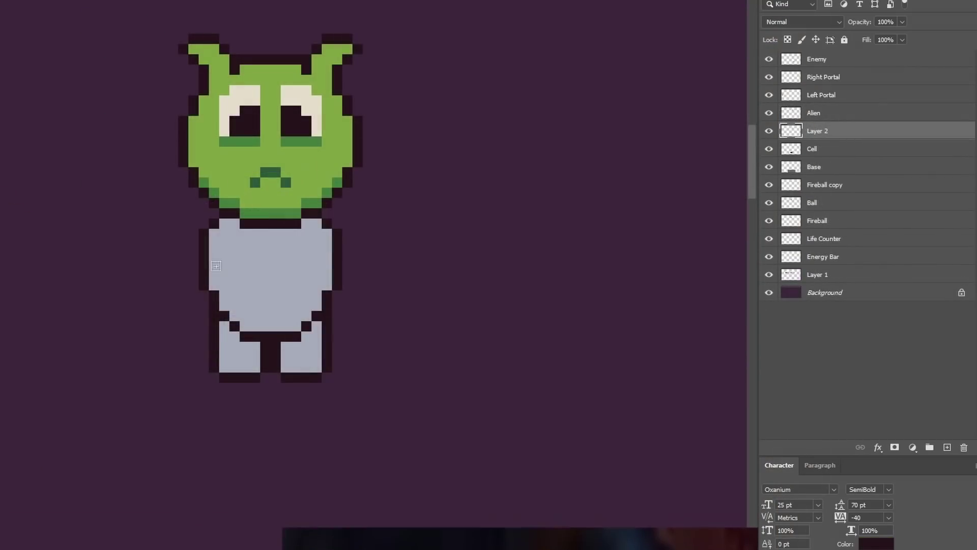
left_click_drag(178, 235, 247, 323)
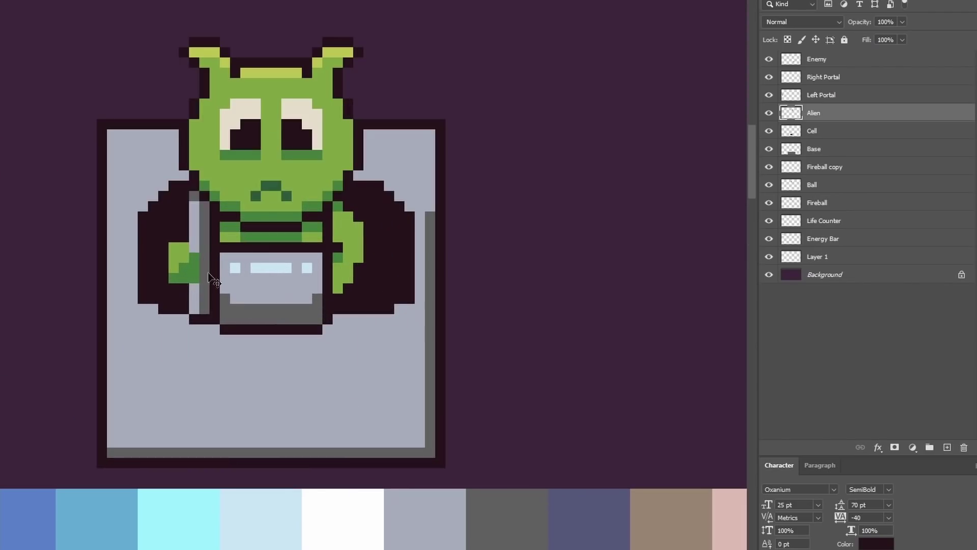
left_click_drag(194, 255, 519, 255)
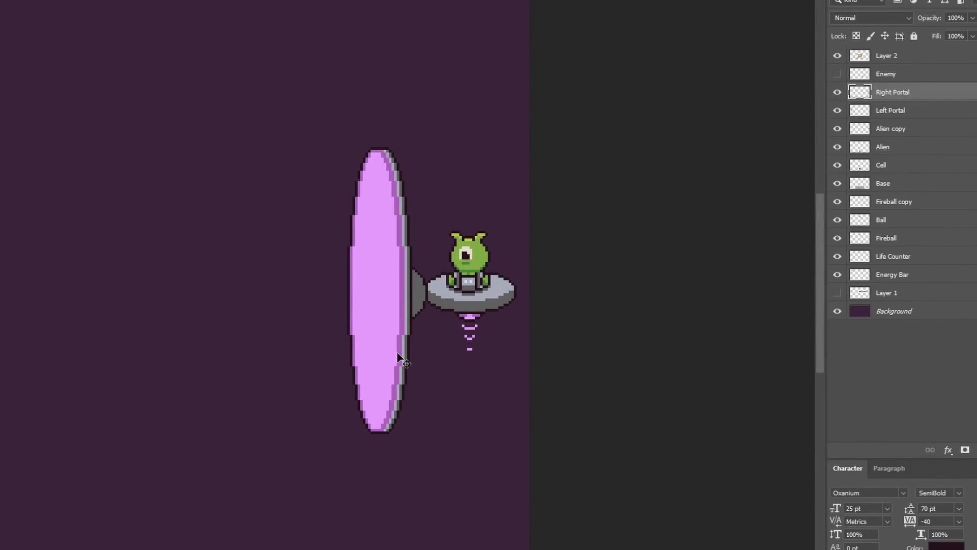
Nudge the Right Portal layer two pixels closer to the UFO alien.
key("ctrl+plus")
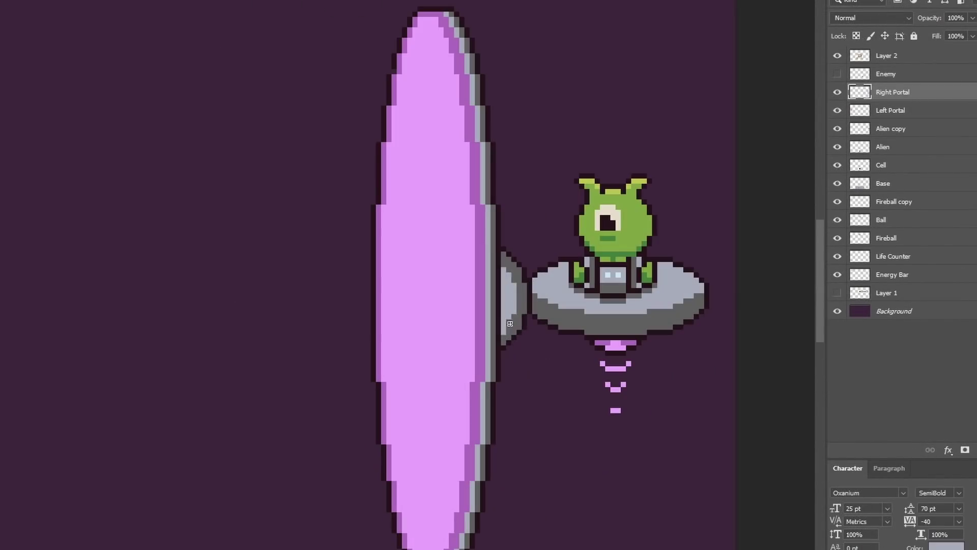
key("ctrl+minus")
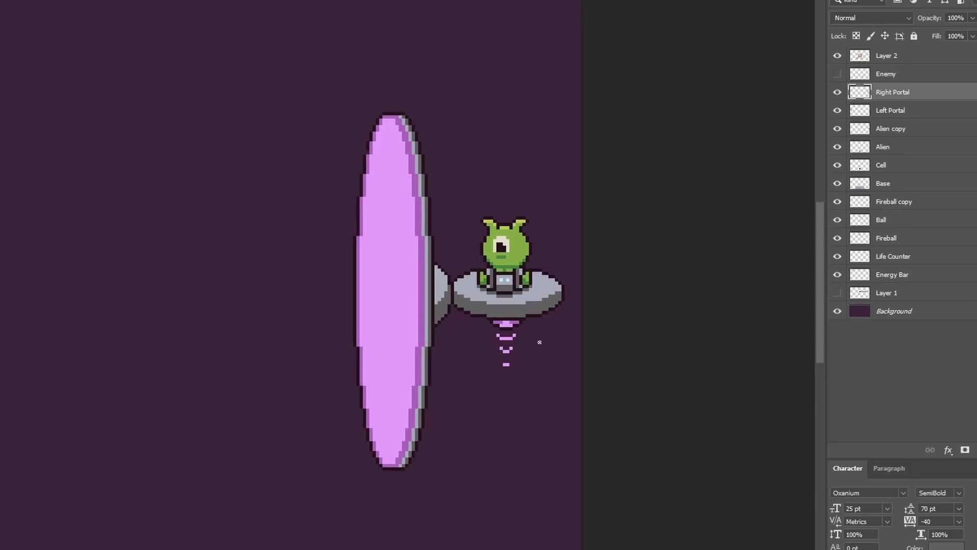
left_click_drag(430, 506, 436, 506)
key("ctrl+plus")
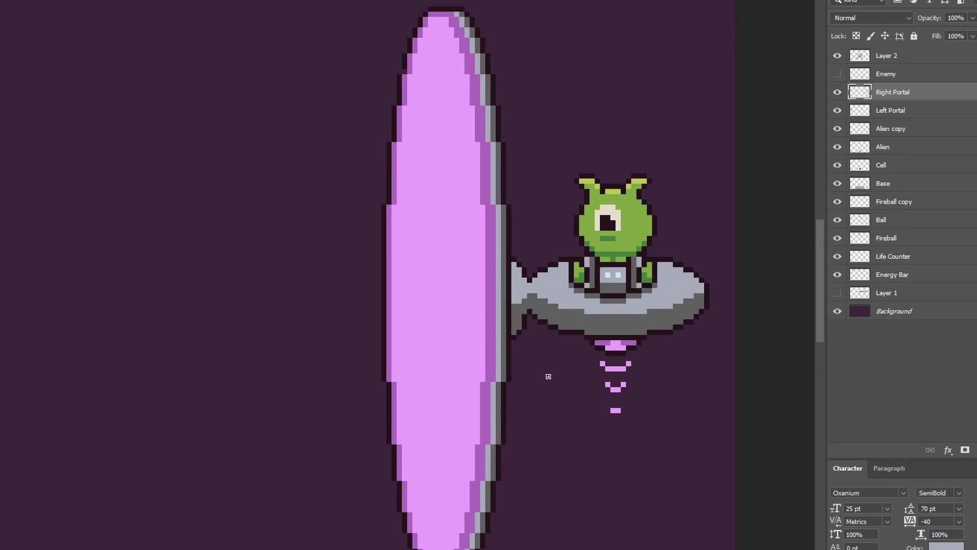
key("ctrl+minus")
key("ctrl+minus")
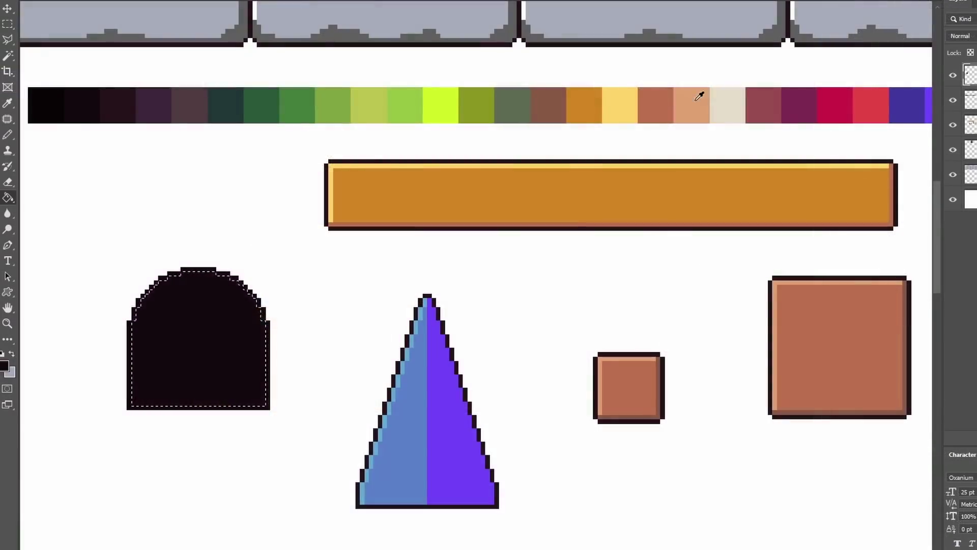
Fill the arch crimson, then pencil a dark purple right edge and cream left and top highlights.
left_click(258, 373)
key("ctrl+plus")
key("b")
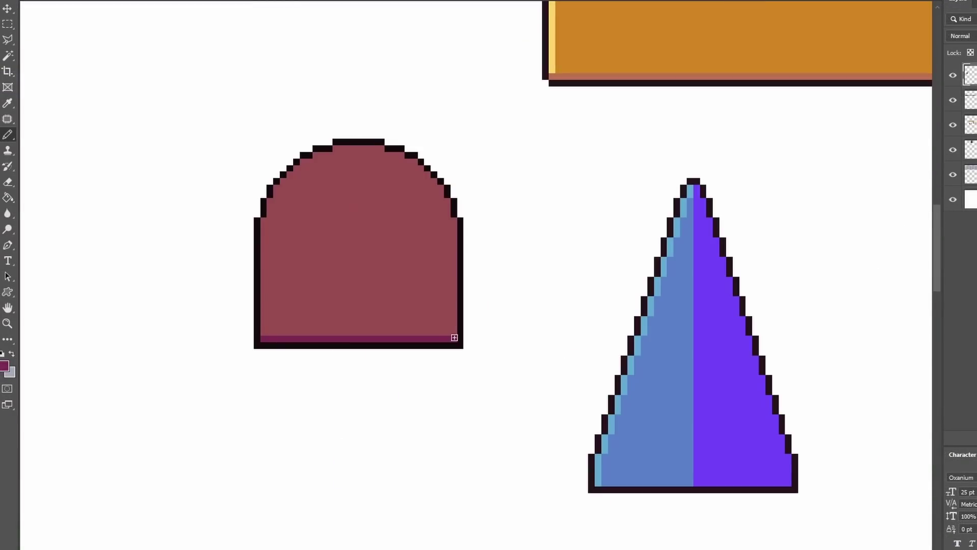
left_click_drag(455, 337, 455, 220)
scroll(602, 285, "up", 10)
left_click(602, 286, "alt")
scroll(602, 285, "down", 10)
left_click_drag(169, 419, 175, 281)
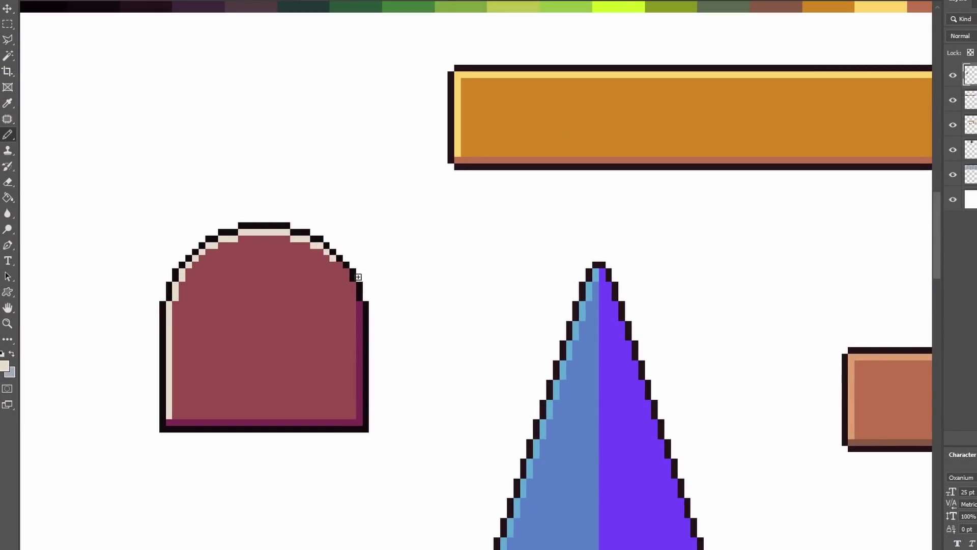
left_click_drag(339, 264, 357, 300)
Bucket-fill the arch body green, then select the small square on the canvas.
key("ctrl+minus")
key("g")
left_click(415, 144, "alt")
left_click(374, 332)
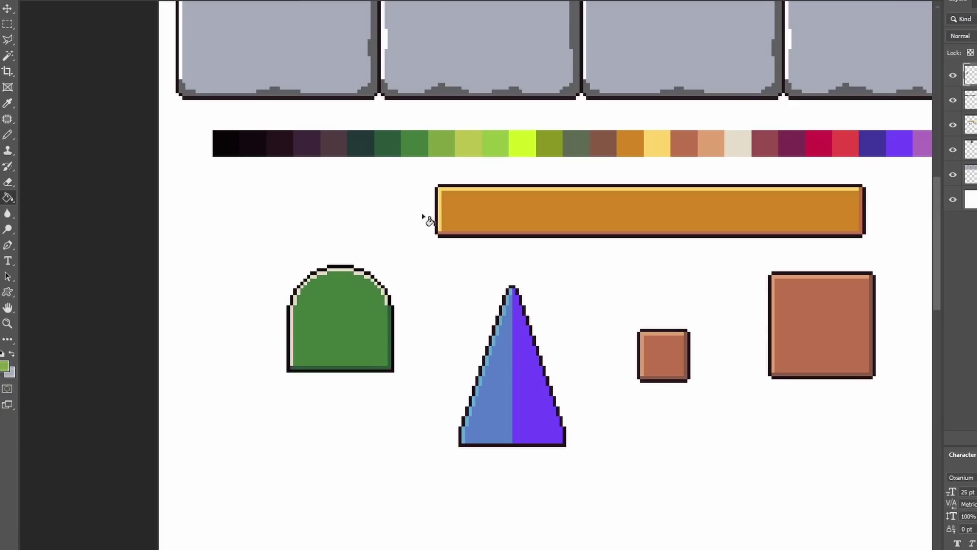
scroll(422, 216, "down", 3, "alt")
scroll(442, 280, "up", 2, "alt")
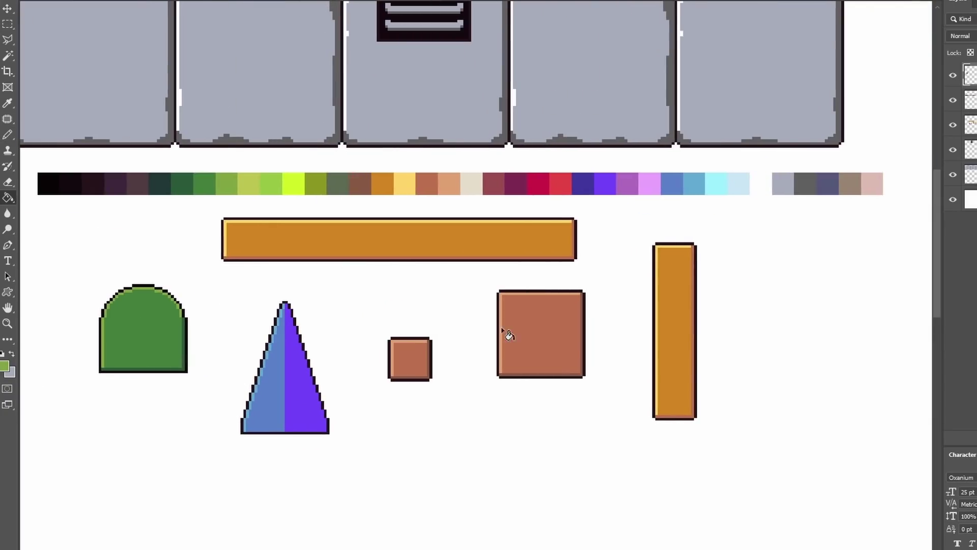
scroll(502, 409, "down", 2, "alt")
left_click_drag(364, 301, 438, 397)
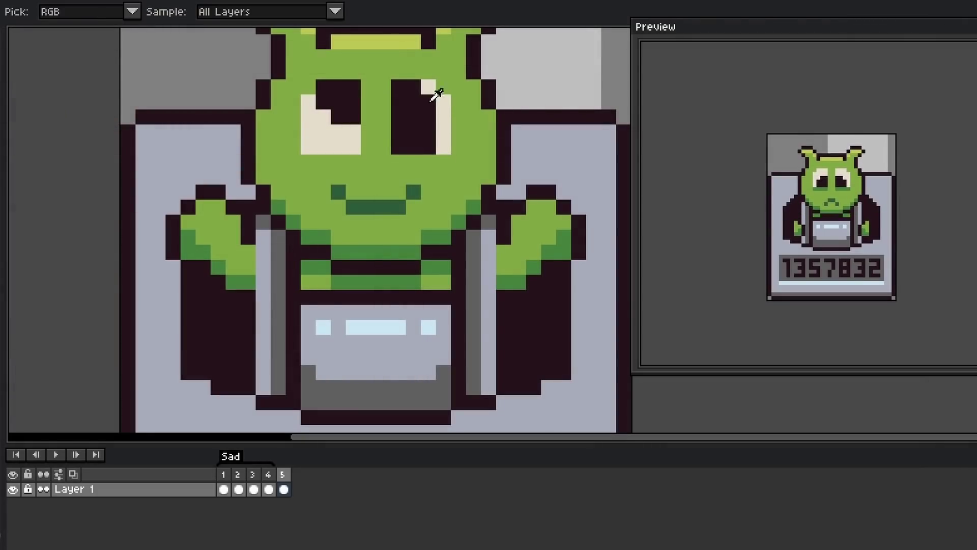
Paint the cream pixel at the top-left of the alien's right eye dark.
left_click(429, 92)
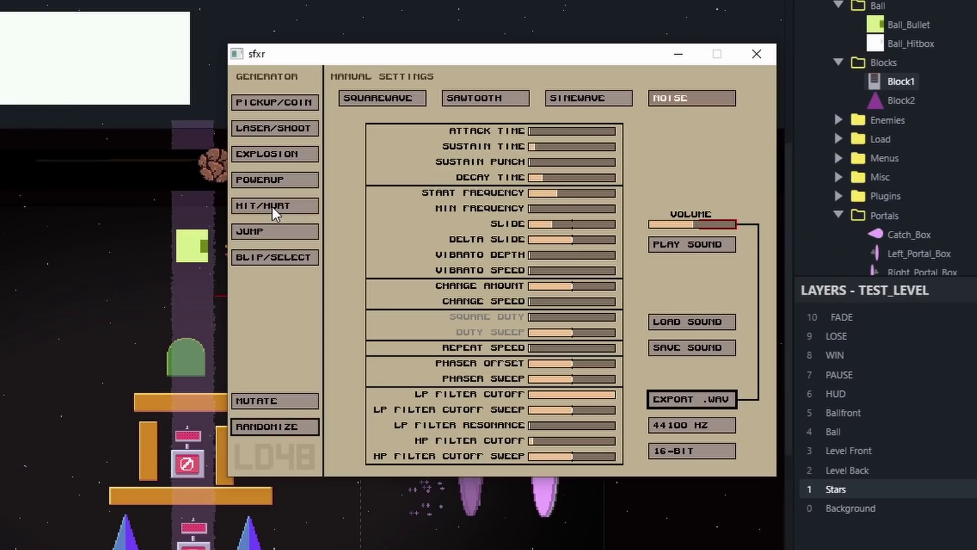
Generate three HIT/HURT sounds, one EXPLOSION, and four JUMP variations.
left_click(272, 205)
left_click(271, 206)
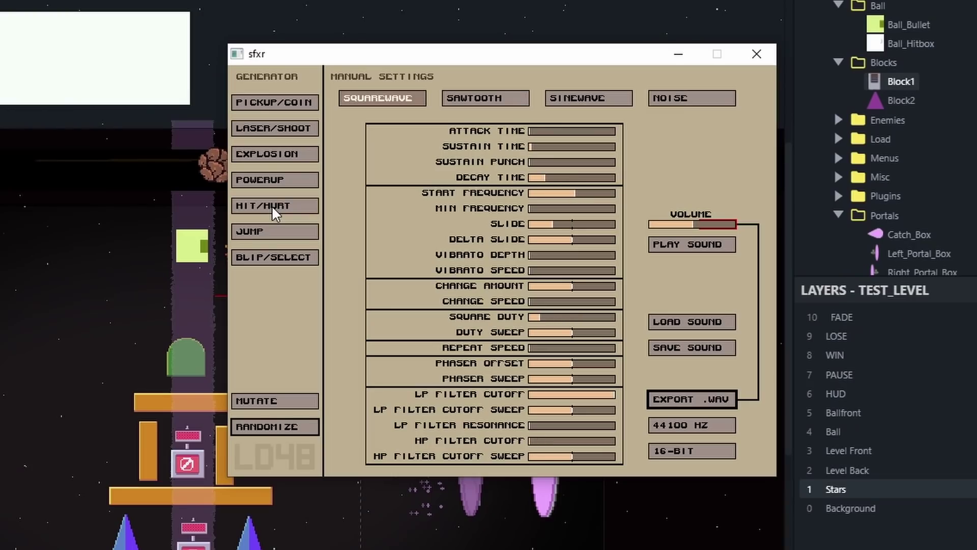
left_click(271, 206)
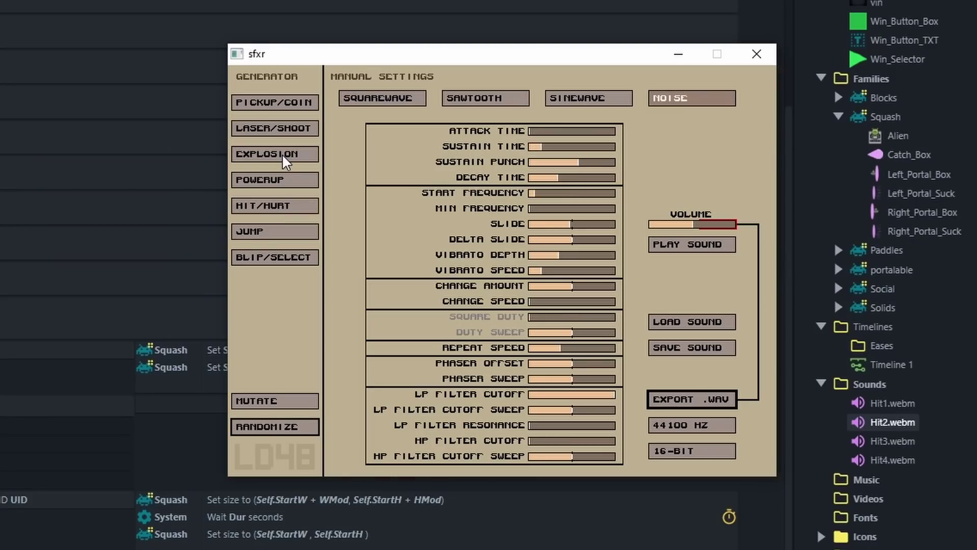
left_click(281, 153)
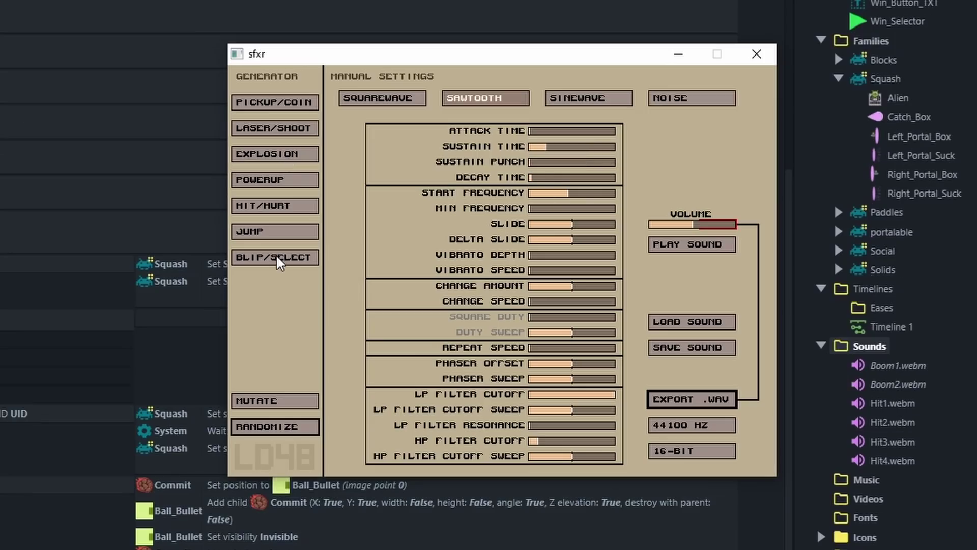
left_click(271, 230)
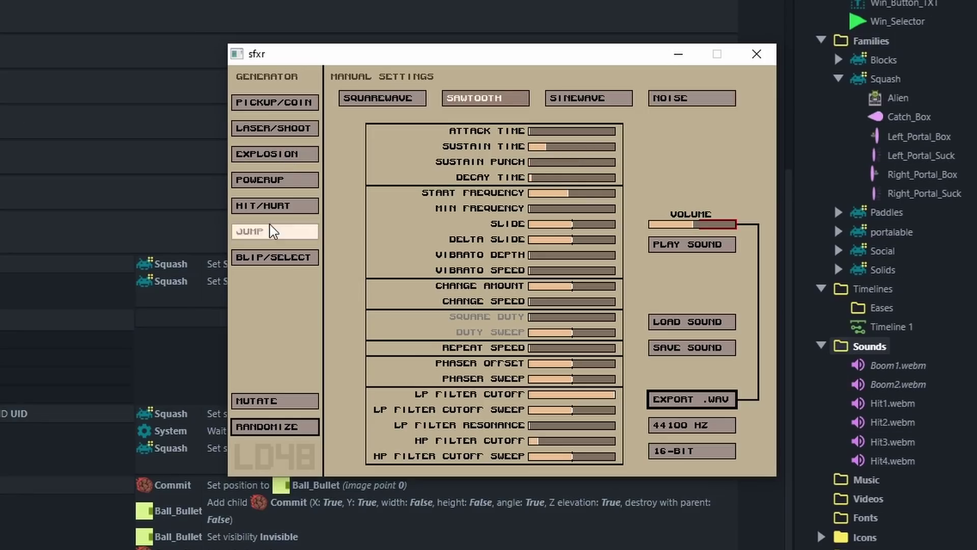
left_click(270, 229)
left_click(270, 229)
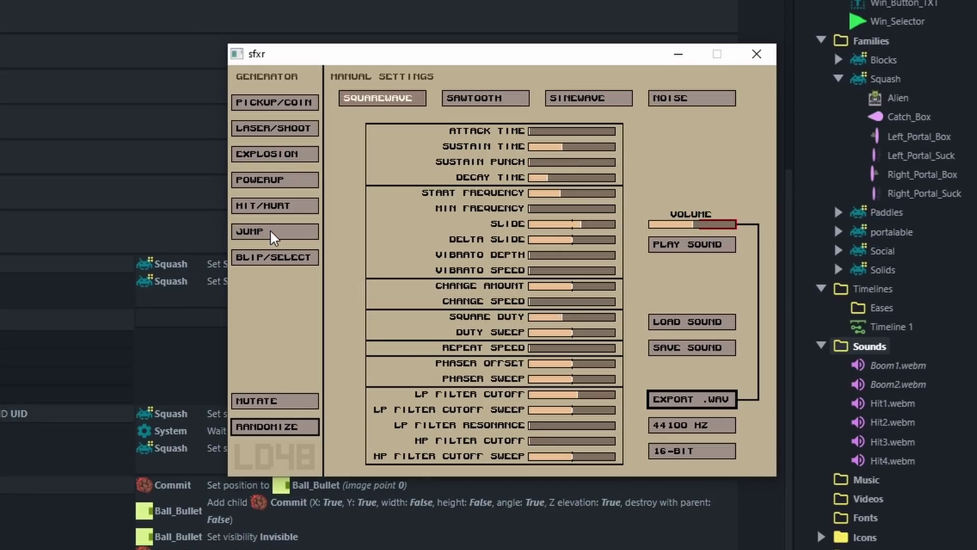
left_click(269, 229)
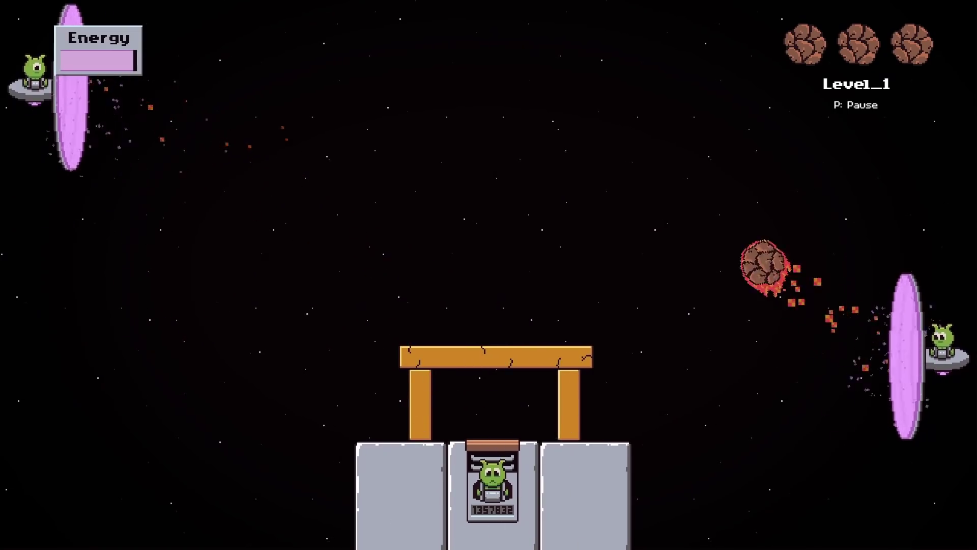
Shift the portals down and up so the comet strikes the tower.
key("Down")
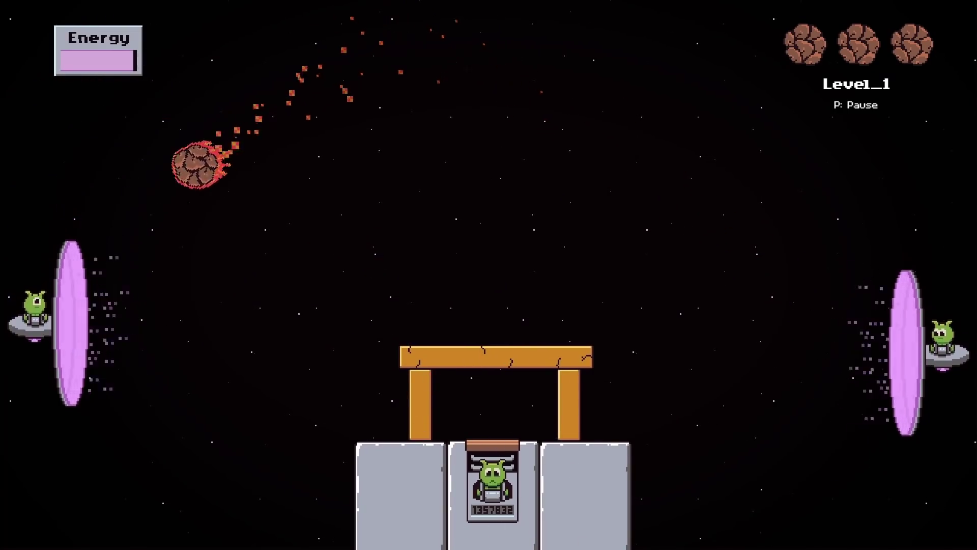
key("Up")
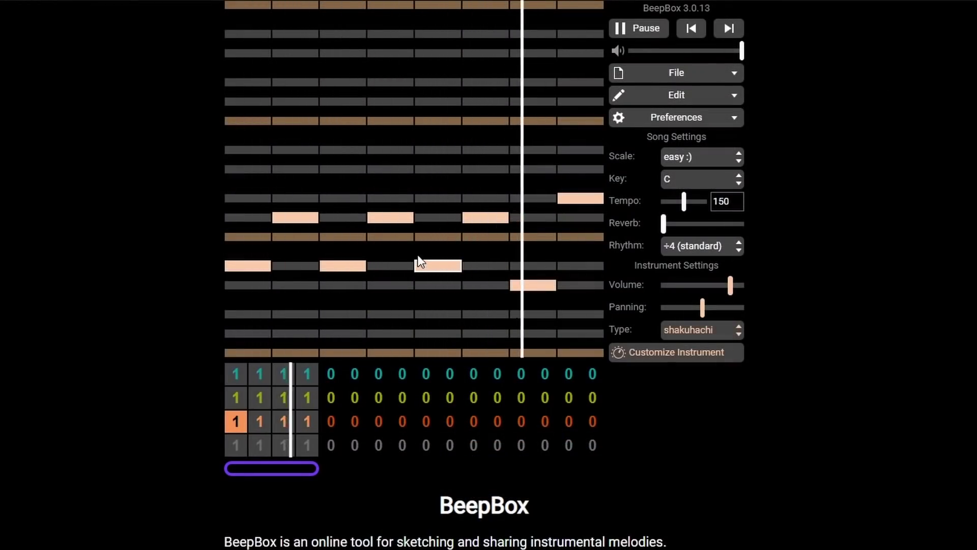
Assign pattern 2 to bar 2 of the orange channel.
left_click(260, 420)
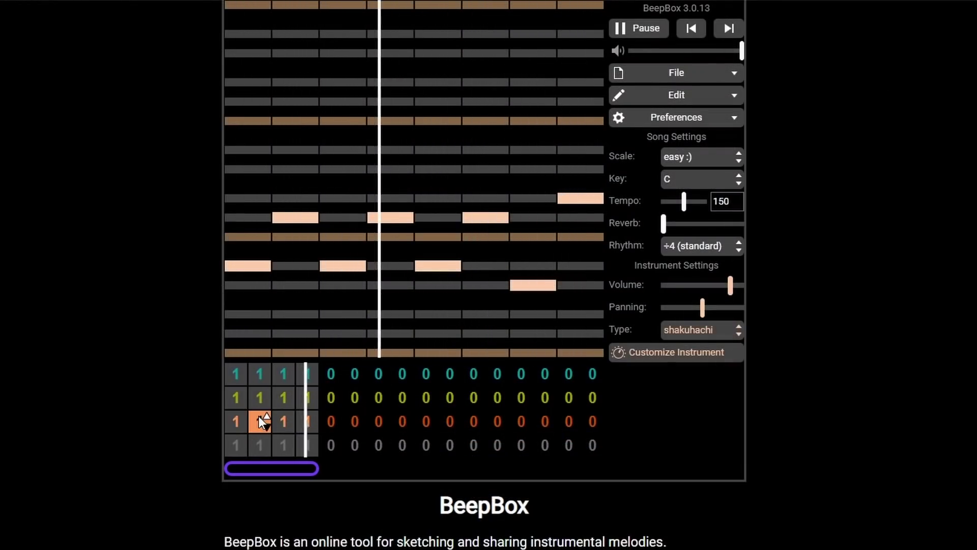
key("2")
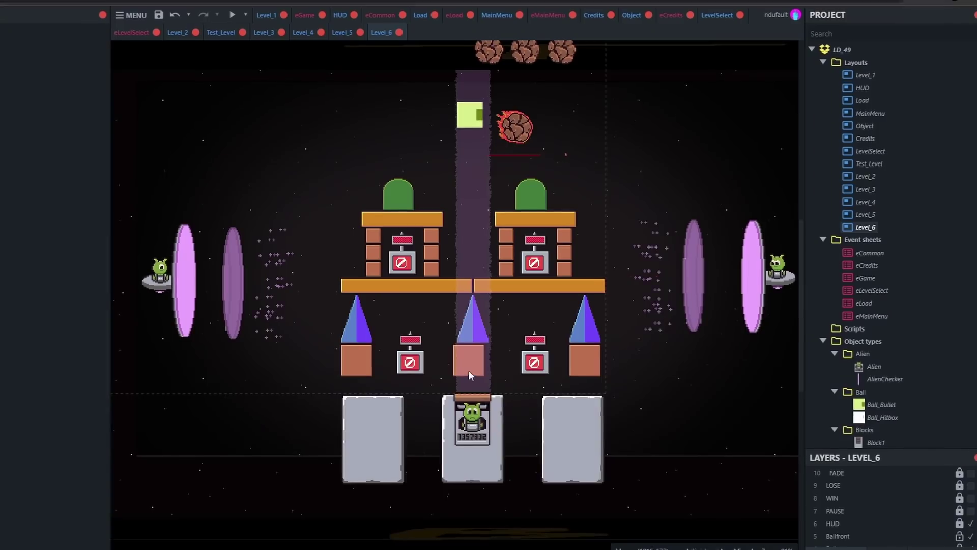
Rearrange the blue triangles, grey square and orange bars of the Level_6 tower.
left_click(461, 383)
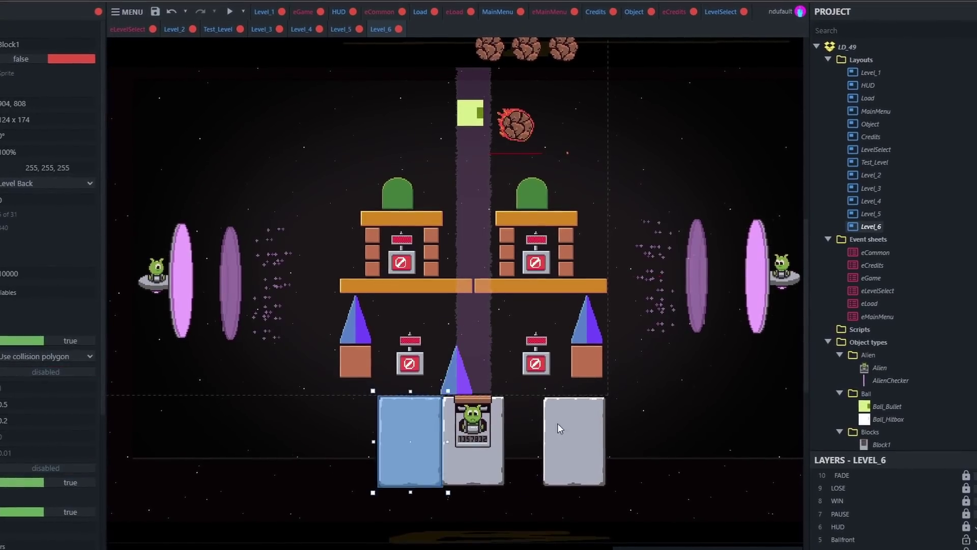
left_click(484, 384)
left_click_drag(483, 384, 369, 336)
left_click_drag(396, 382, 429, 261)
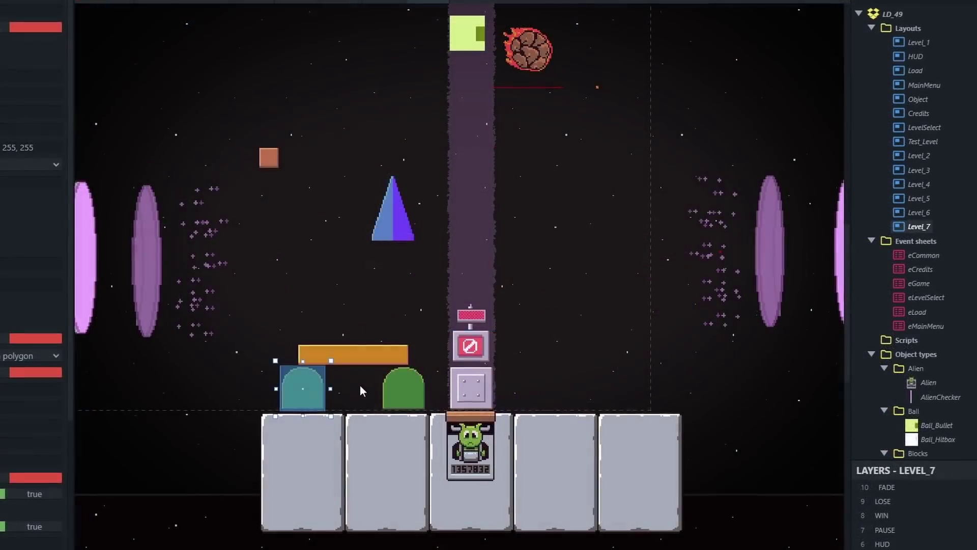
left_click_drag(392, 214, 640, 389)
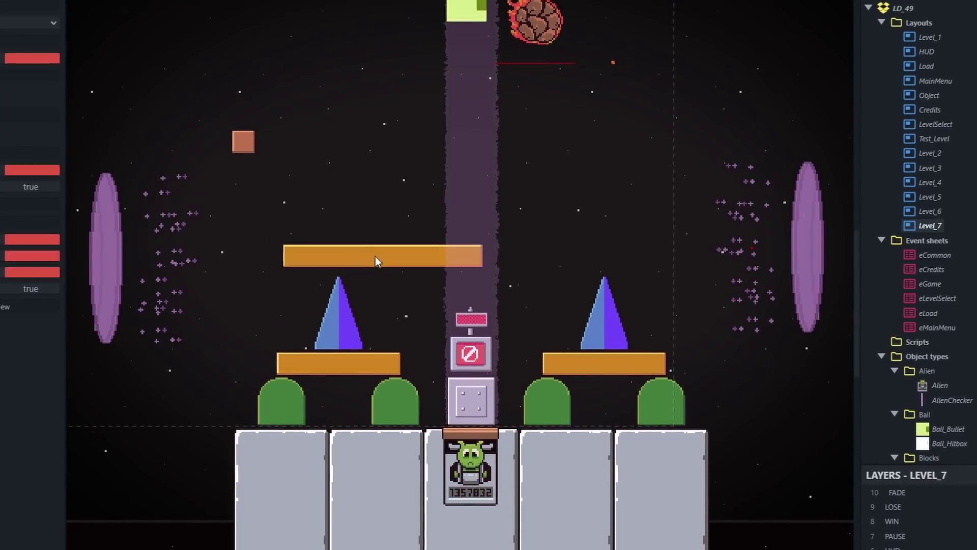
left_click_drag(375, 256, 413, 264)
Shift the left triangle, jammer sign and top orange bar leftward into their new positions.
left_click(338, 316)
left_click_drag(339, 315, 305, 315)
left_click_drag(469, 354, 363, 323)
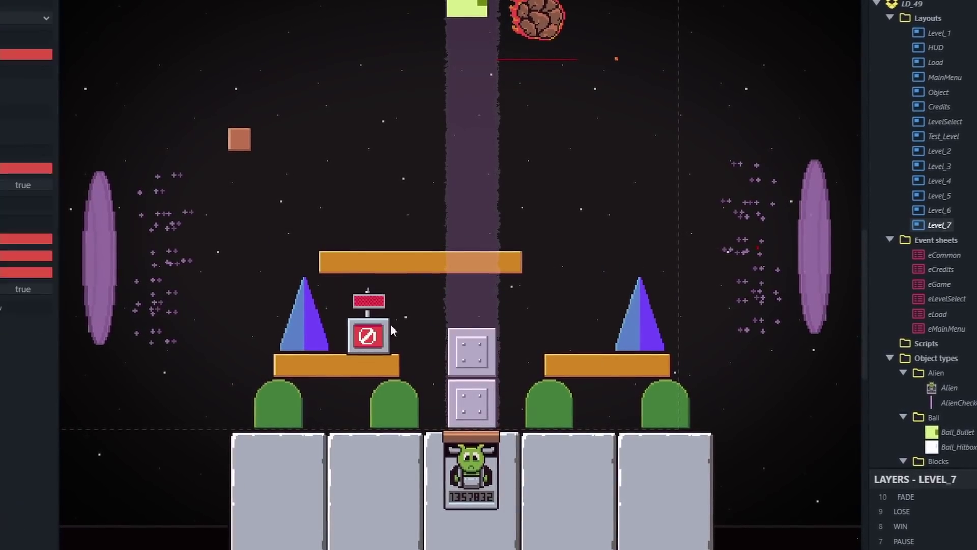
left_click(300, 319)
left_click_drag(417, 262, 376, 261)
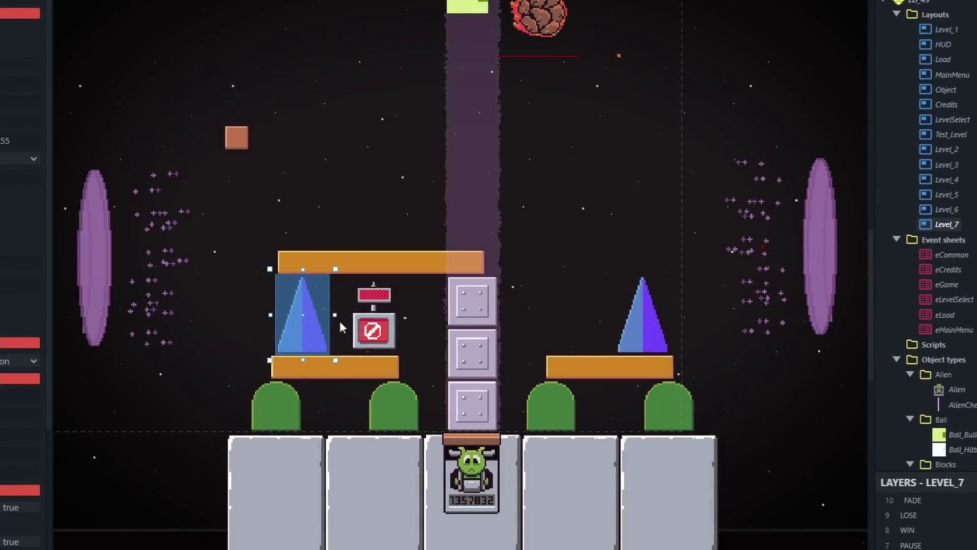
left_click(420, 265)
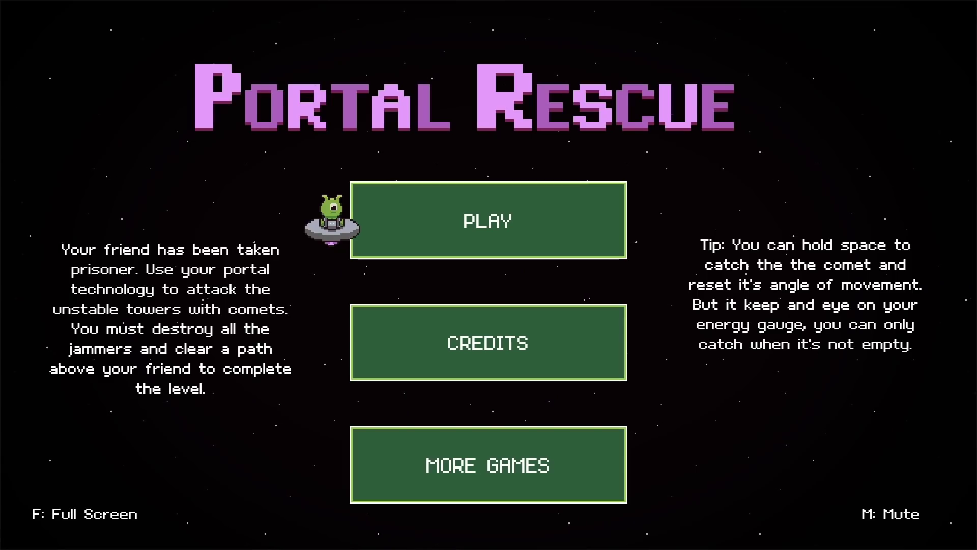
Start Level 1 from the Level Select screen and begin playing with Space.
key("Return")
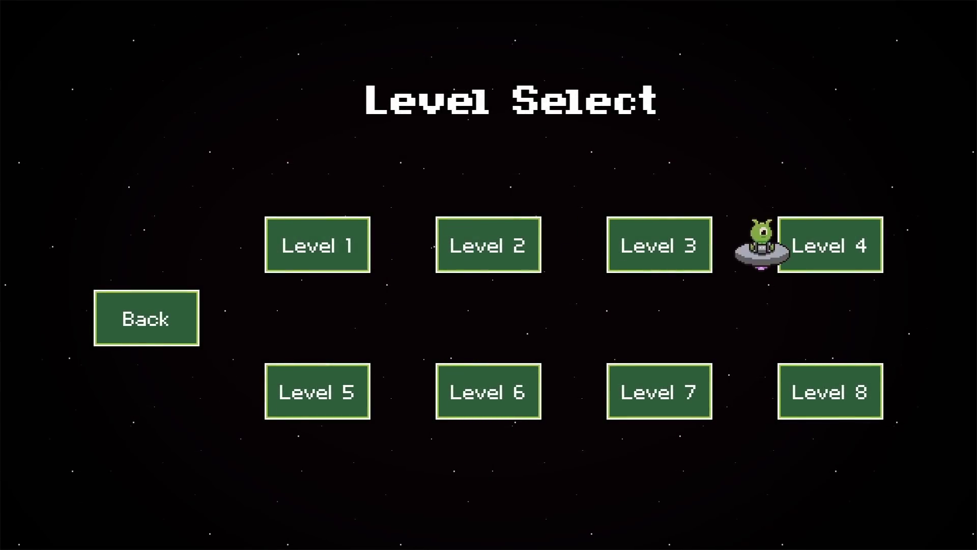
key("Return")
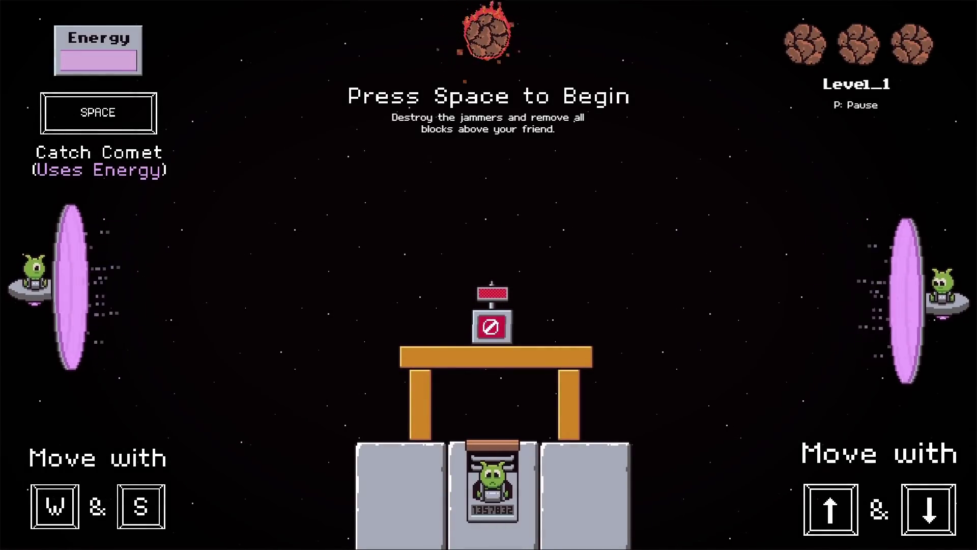
key("space")
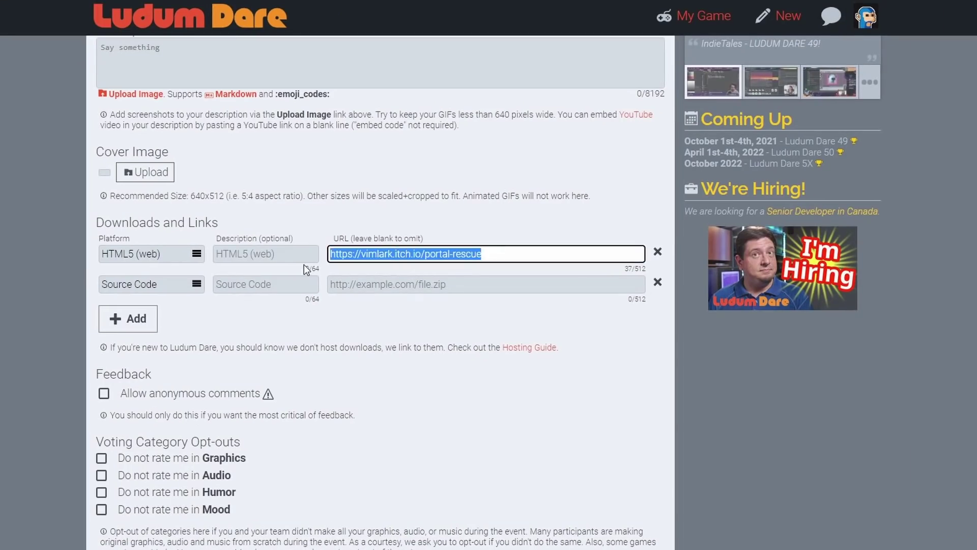
Paste the game's itch.io link as the Source Code URL.
left_click(351, 284)
type("https://vimlark.itch.io/portal-rescue")
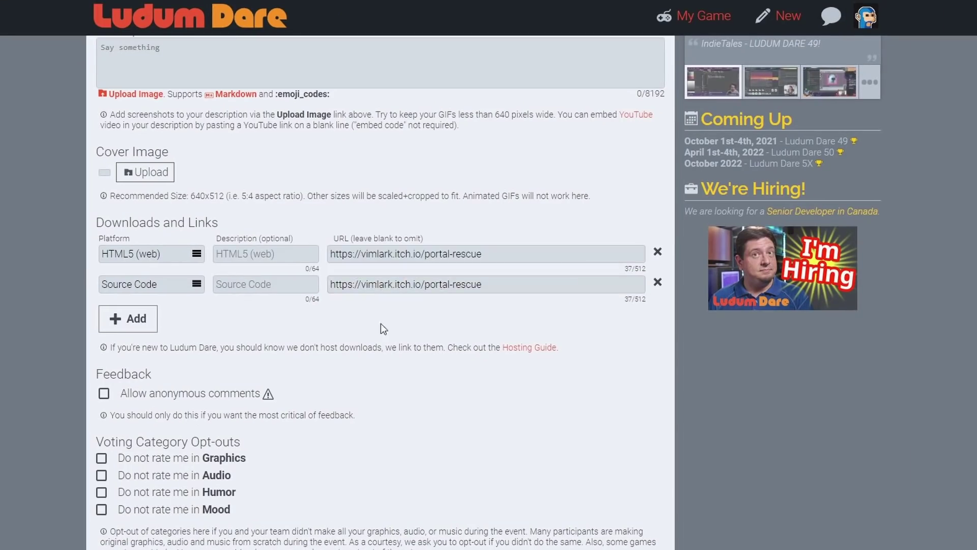
scroll(227, 253, "down", 6)
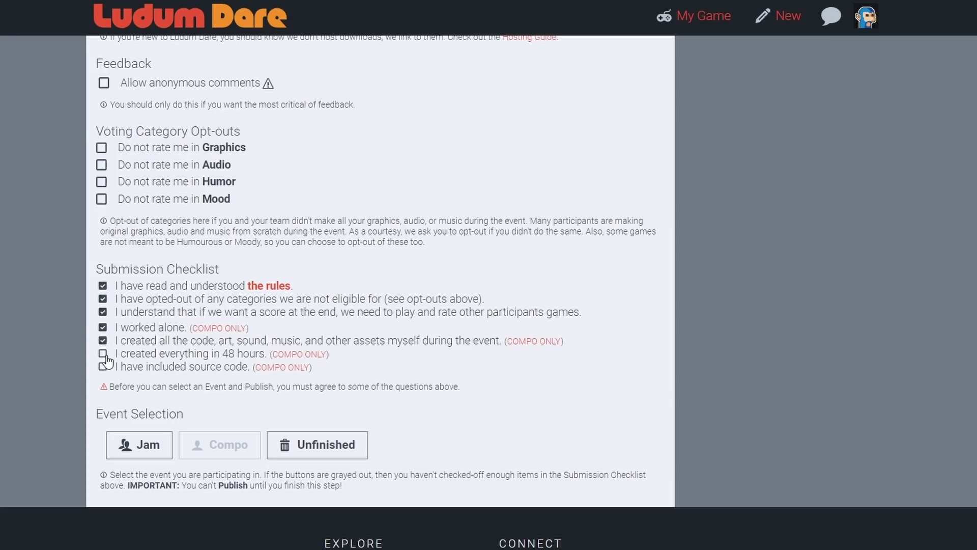
Enter the game into the Compo and publish the Ludum Dare entry.
scroll(200, 346, "down", 4)
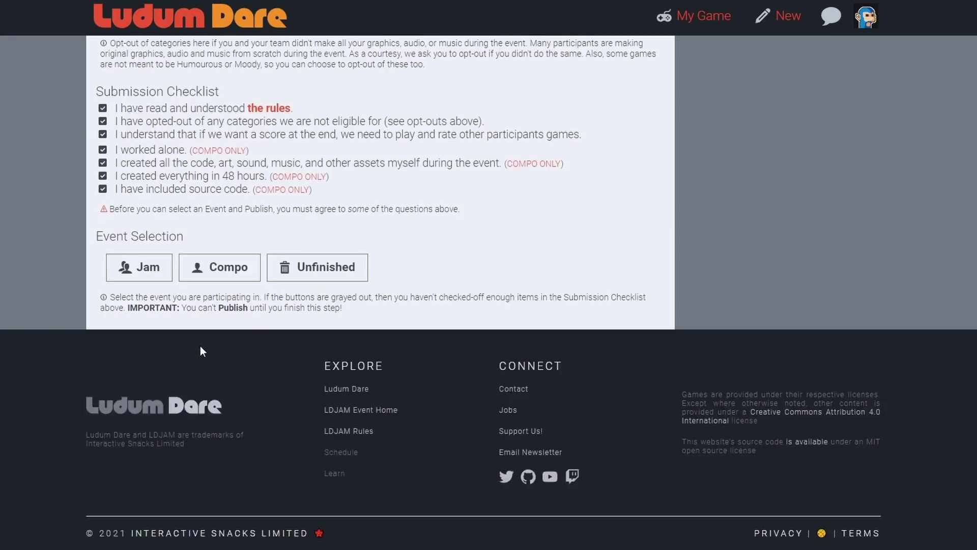
scroll(200, 346, "up", 4)
left_click(219, 390)
scroll(507, 394, "up", 2)
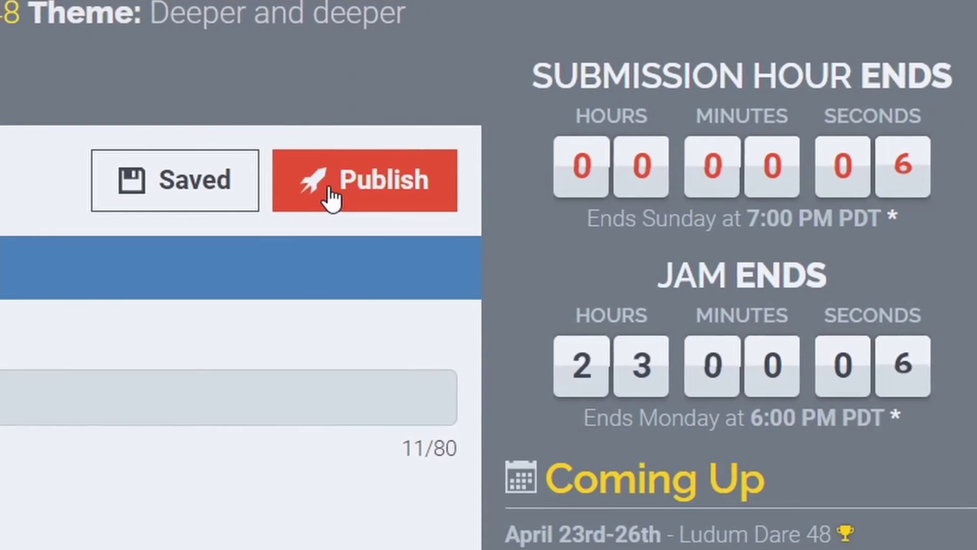
left_click(342, 197)
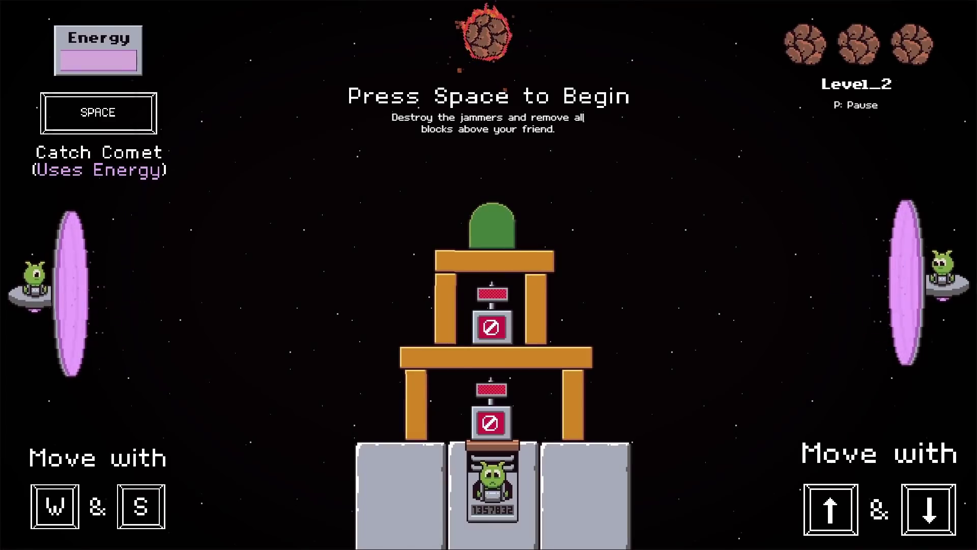
Start the level, catch the comet with both portal UFOs and release it at the tower.
key("space")
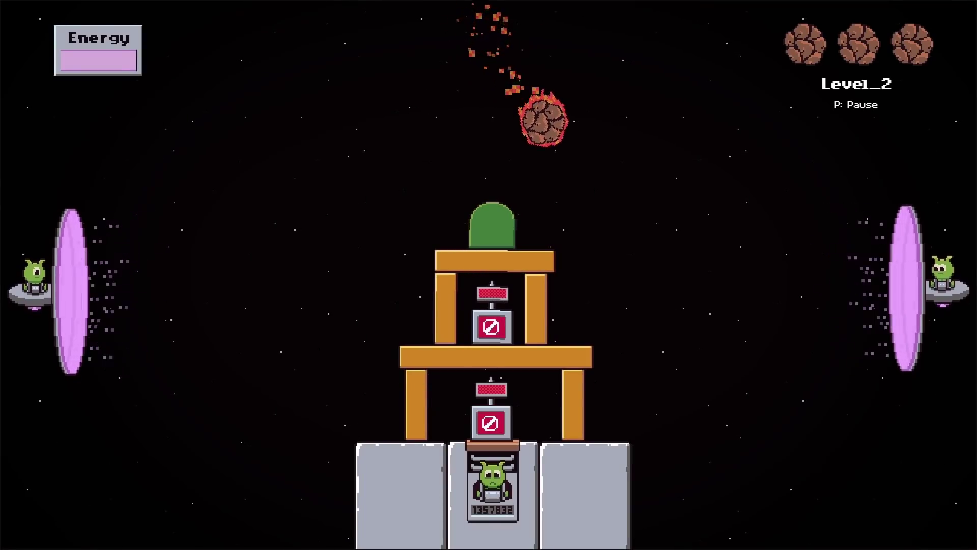
key("space")
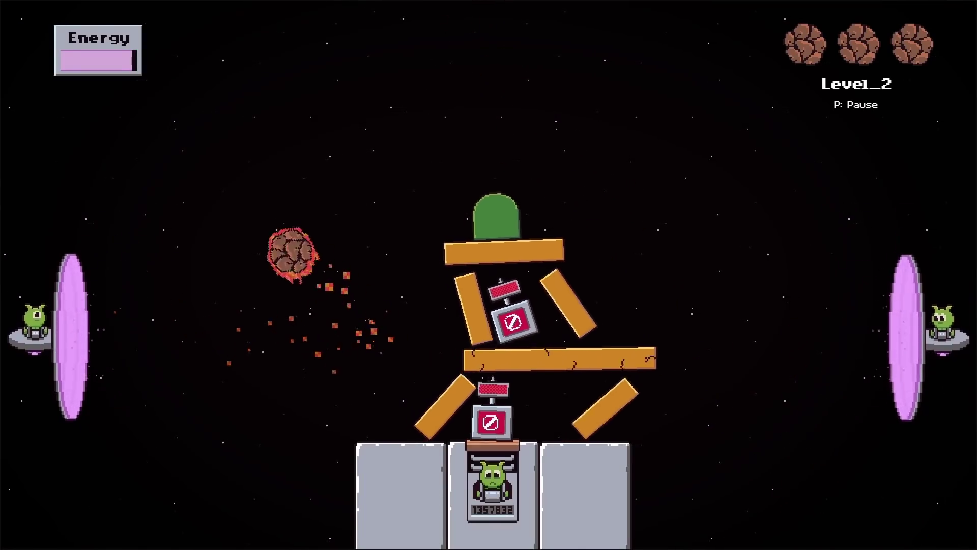
key("w")
key("space")
key("Down")
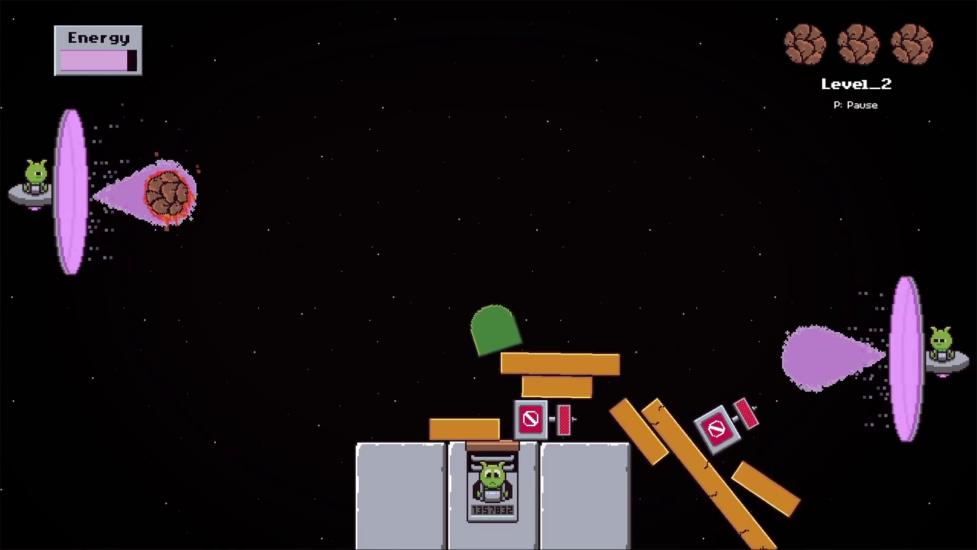
key("space")
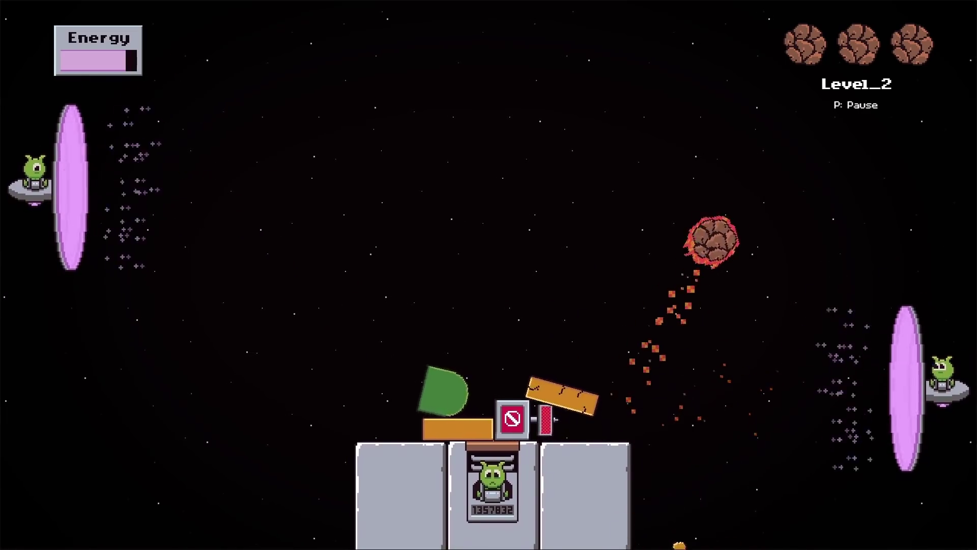
Reposition both portals to grab the rebounding comet and launch it back rightward.
key("Up")
key("s")
key("space")
key("space")
key("s")
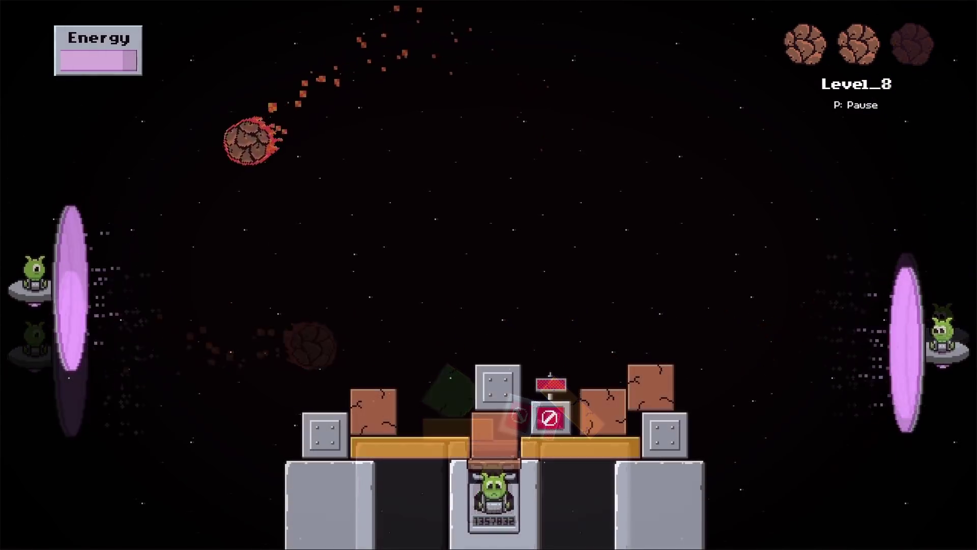
key("Up")
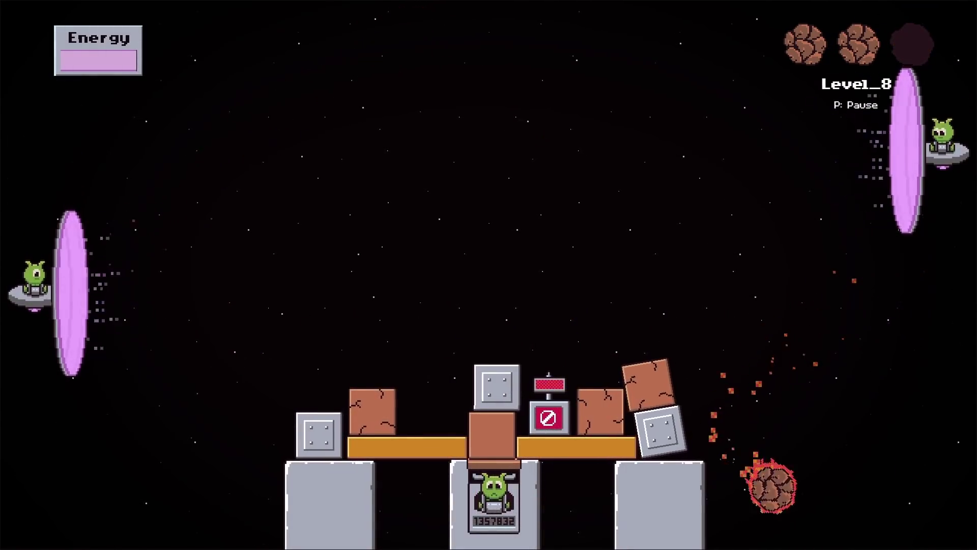
key("Down")
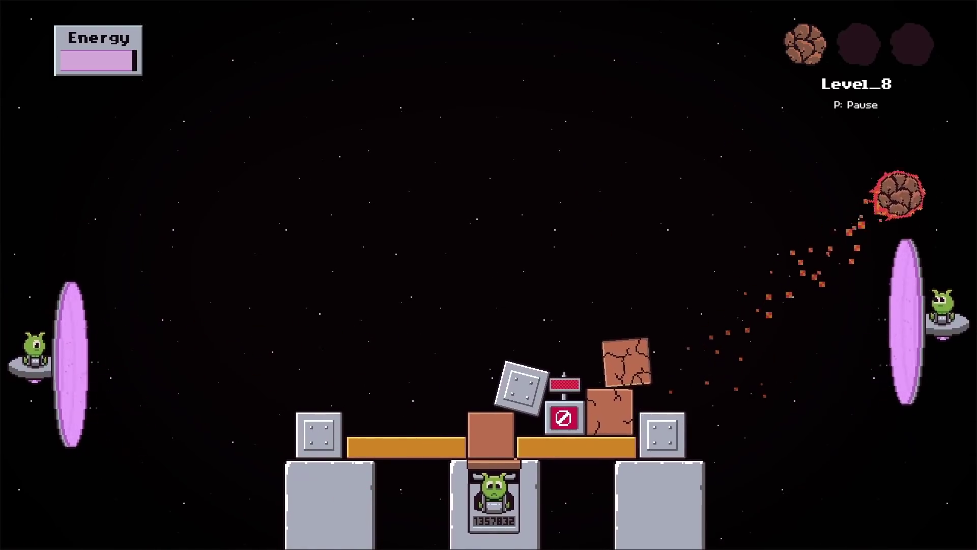
Go from the loss screen back to Level Select and start Level 6.
key("Return")
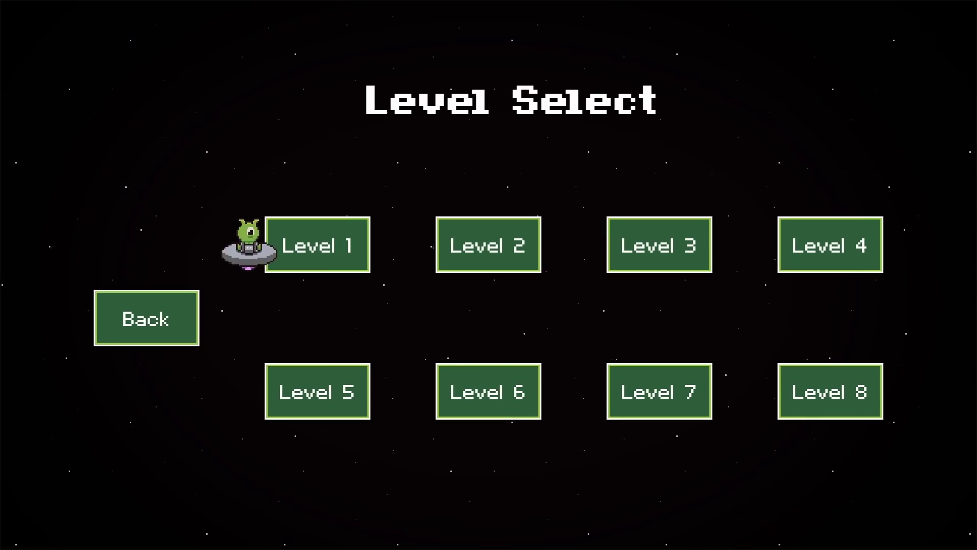
key("Down")
key("Right")
key("Return")
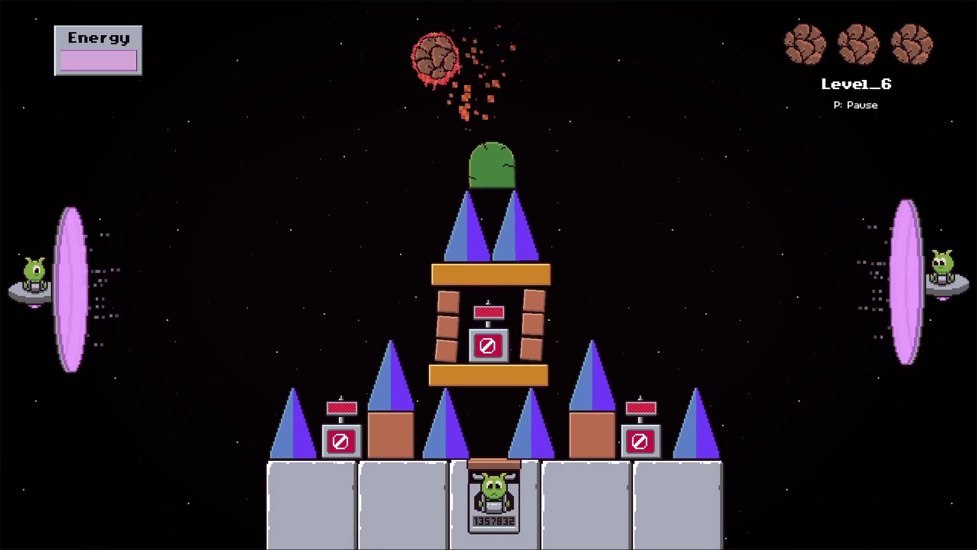
Move both portals up and down to catch and redirect the comet in Level 6.
key("s")
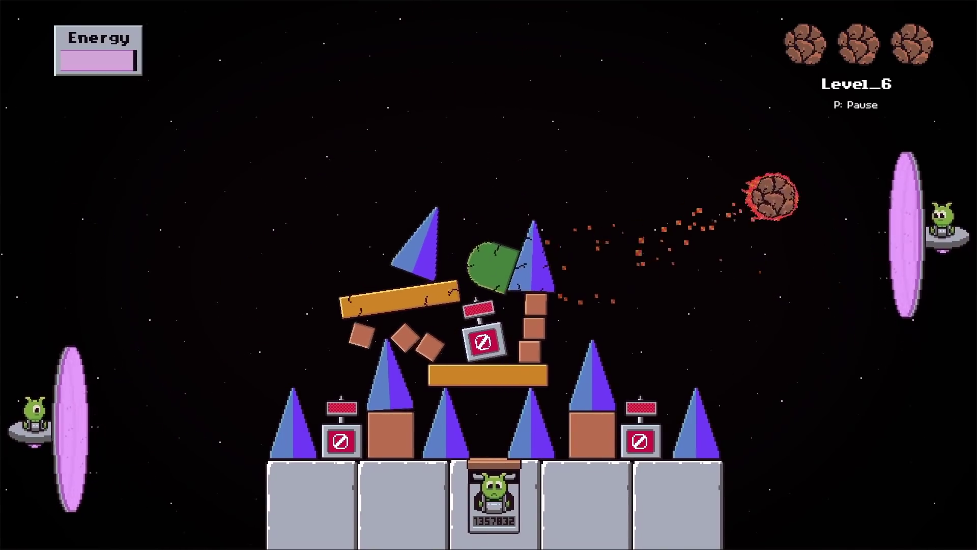
key("w")
key("s")
key("Down")
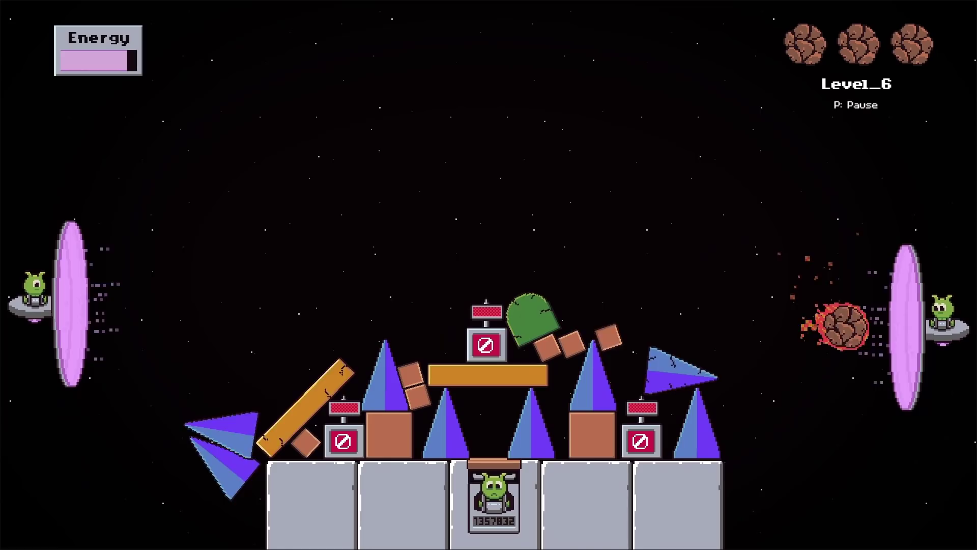
key("w")
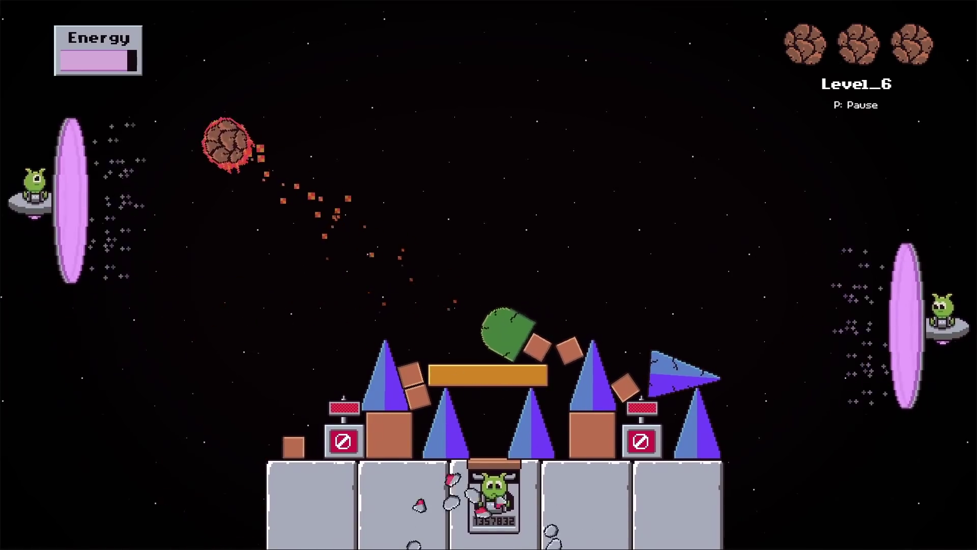
key("s")
key("Down")
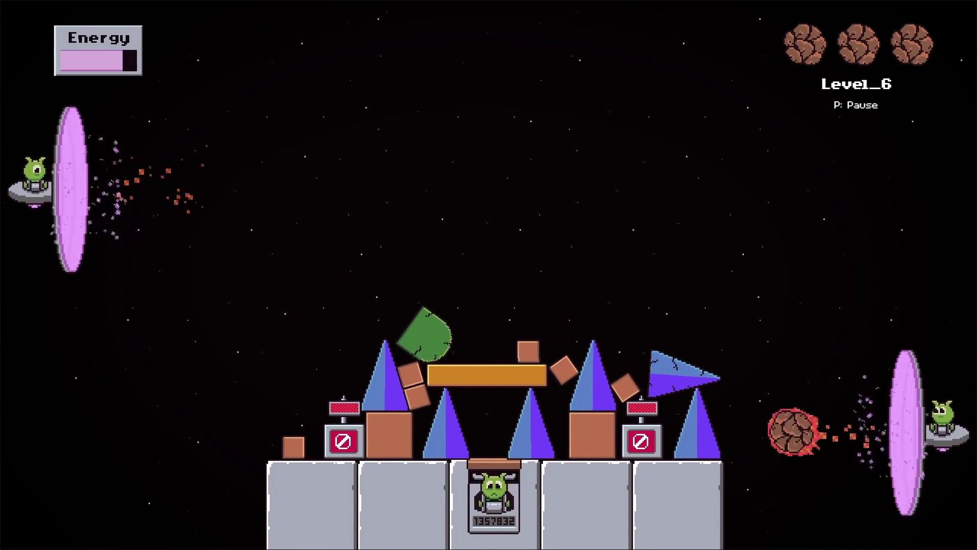
key("Up")
Aim the portals to send the bouncing comet into the tower and keep it in play.
key("s")
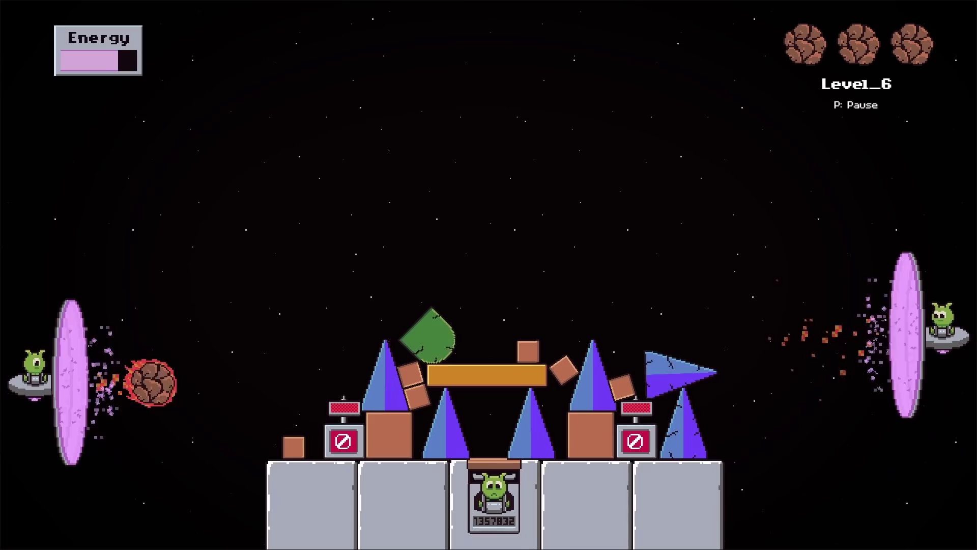
key("w")
key("s")
key("Down")
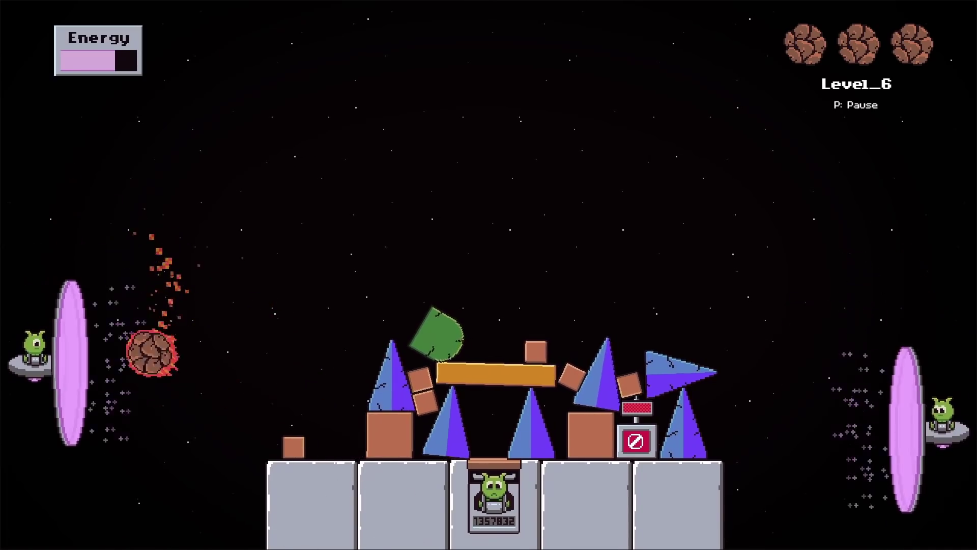
key("Up")
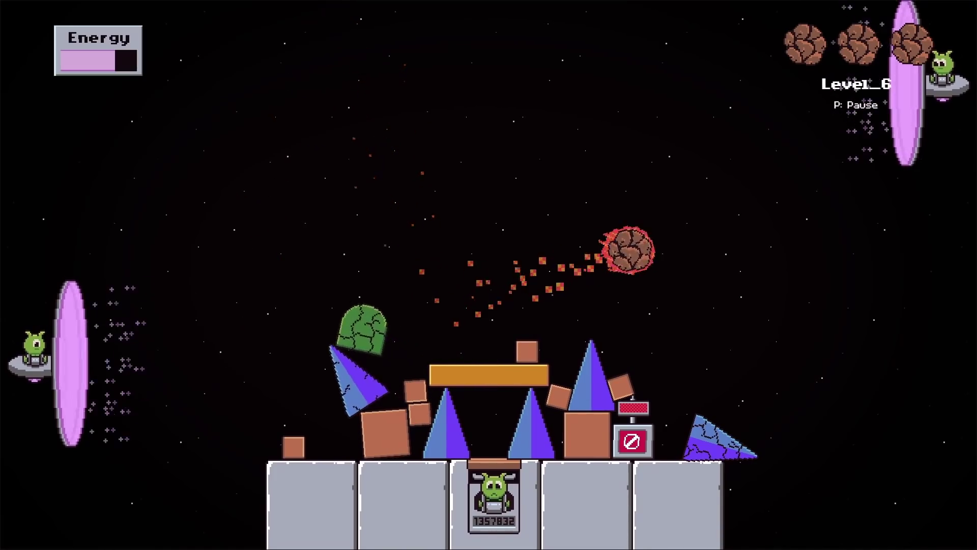
key("Down")
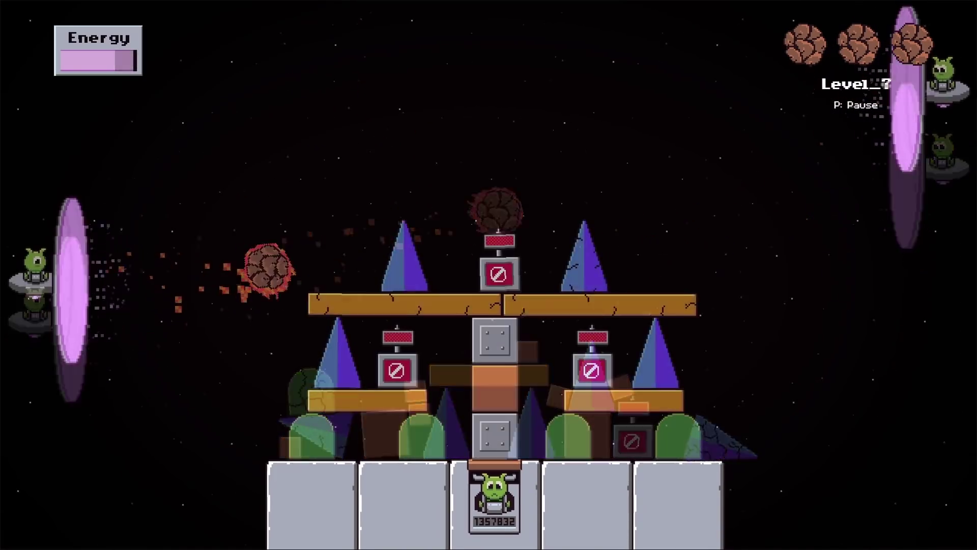
key("Down")
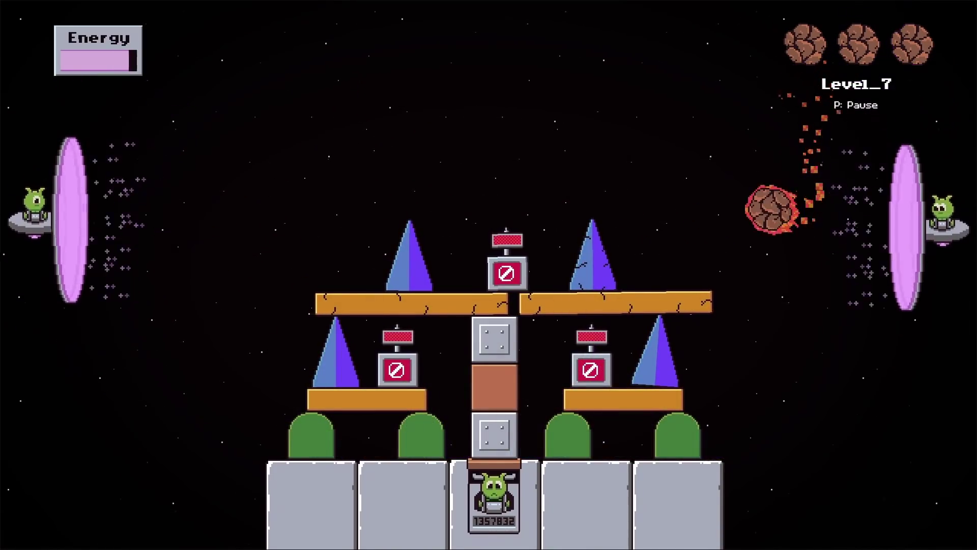
key("Up")
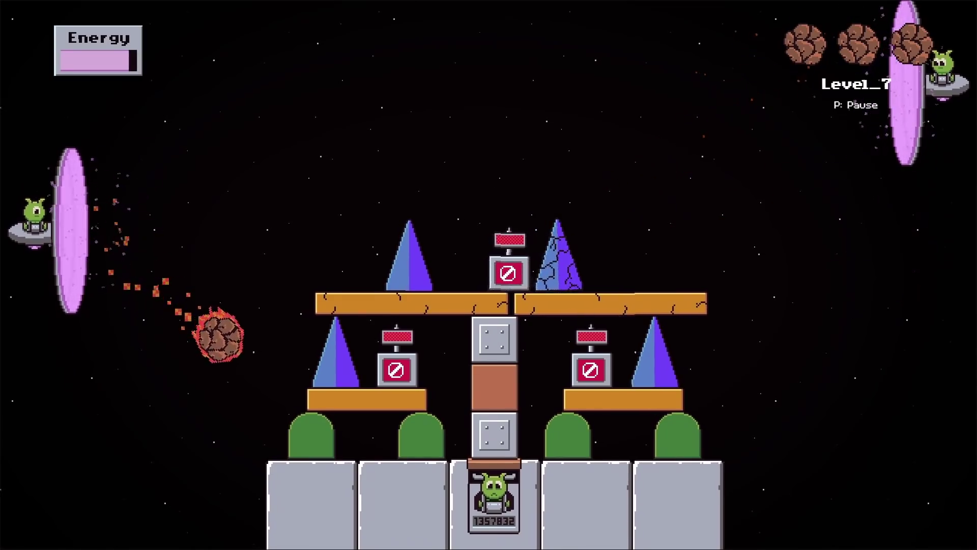
key("Down")
key("Down")
key("Up")
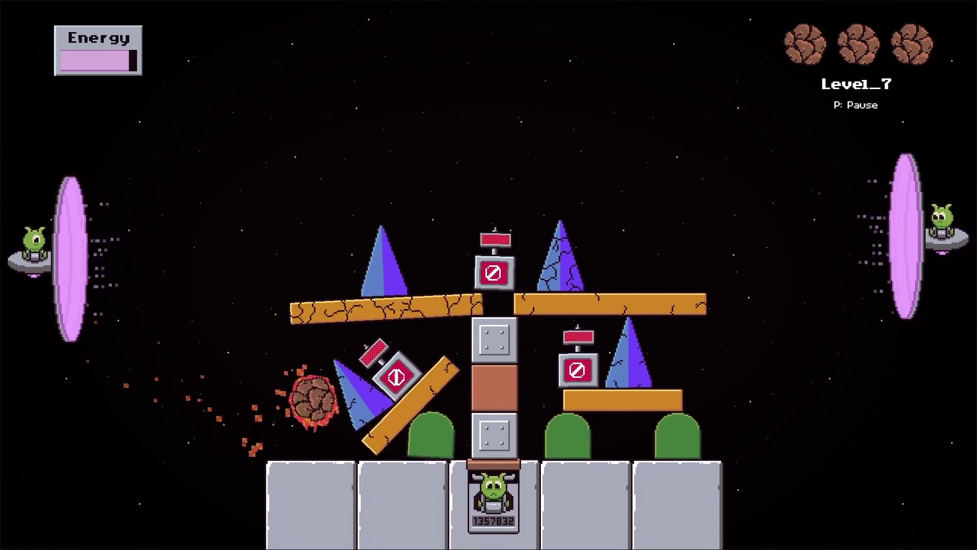
key("Up")
Keep nudging both portals up and down to catch the comet as the game runs.
key("Down")
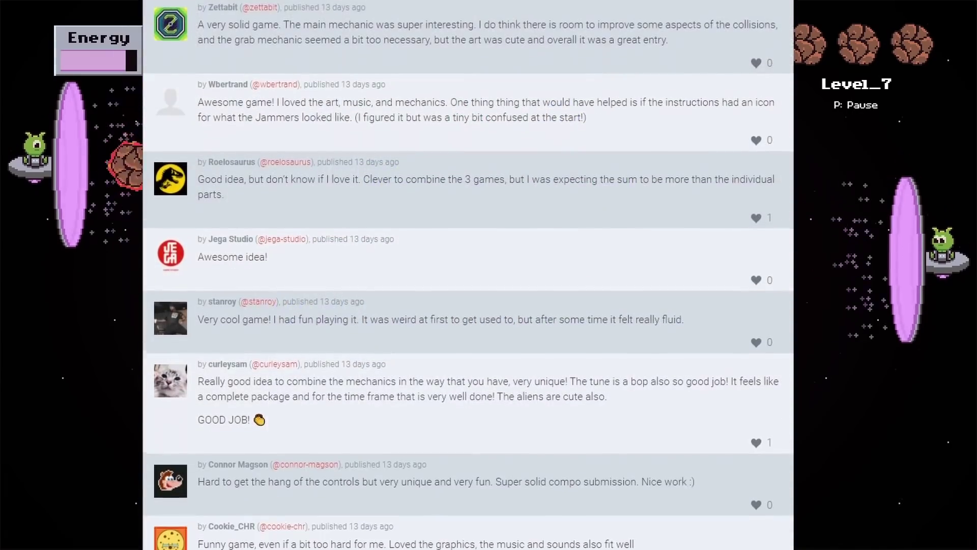
key("Down")
key("Up")
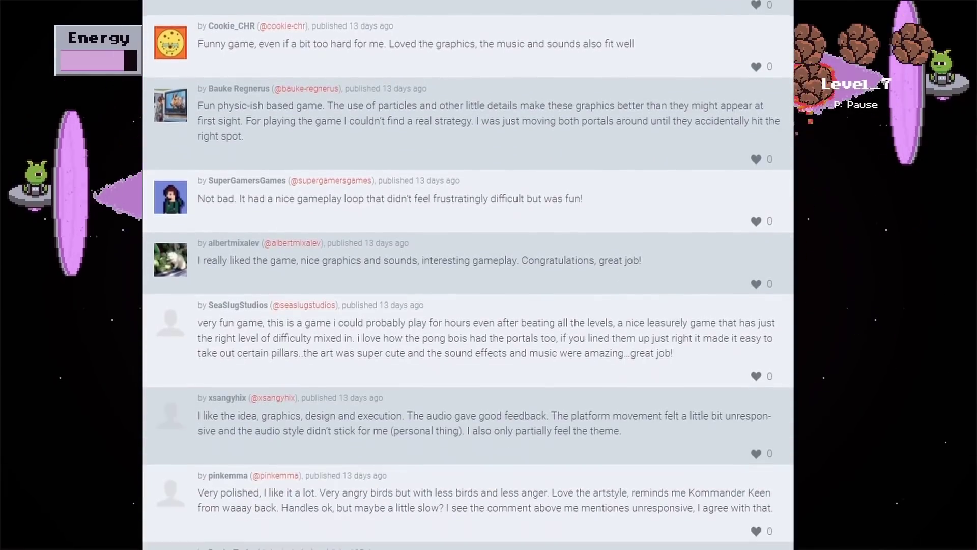
key("Down")
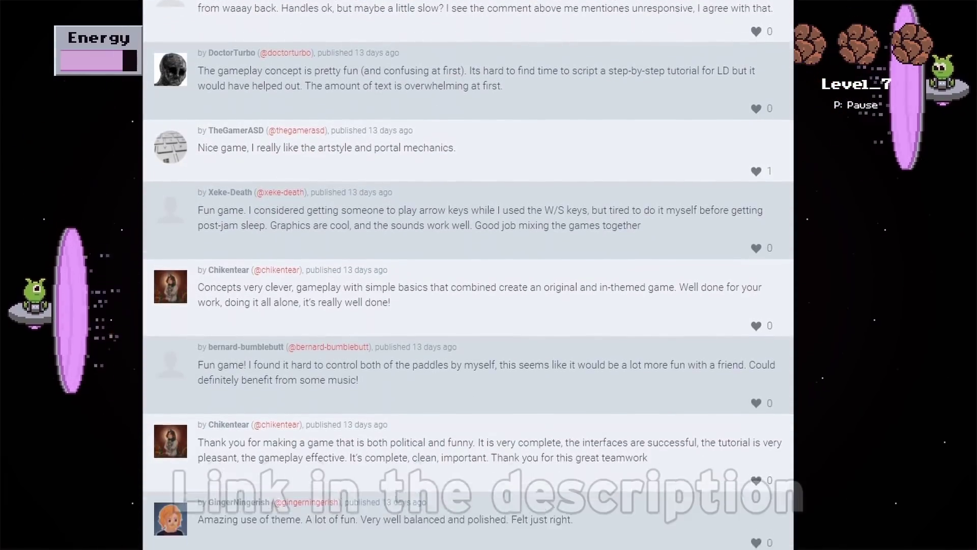
key("Up")
key("s")
key("Down")
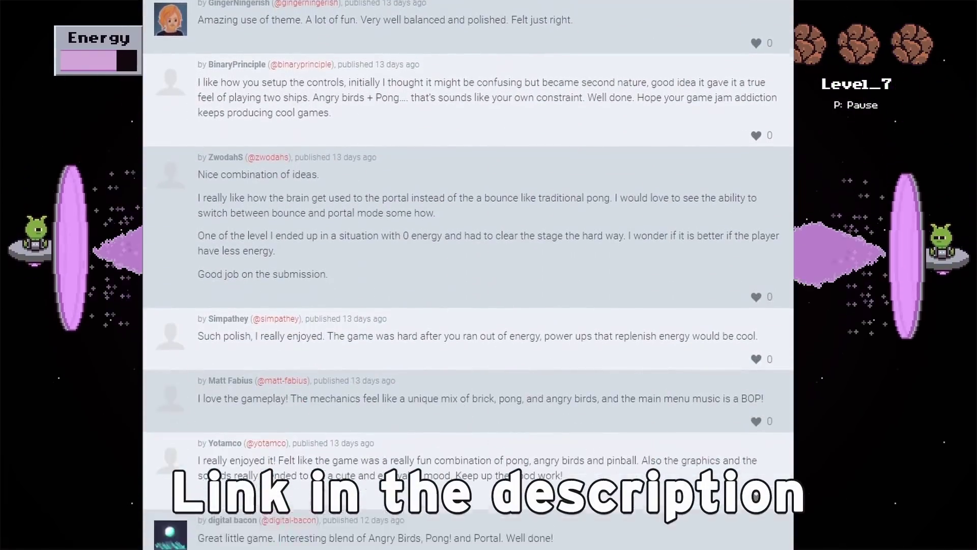
key("Down")
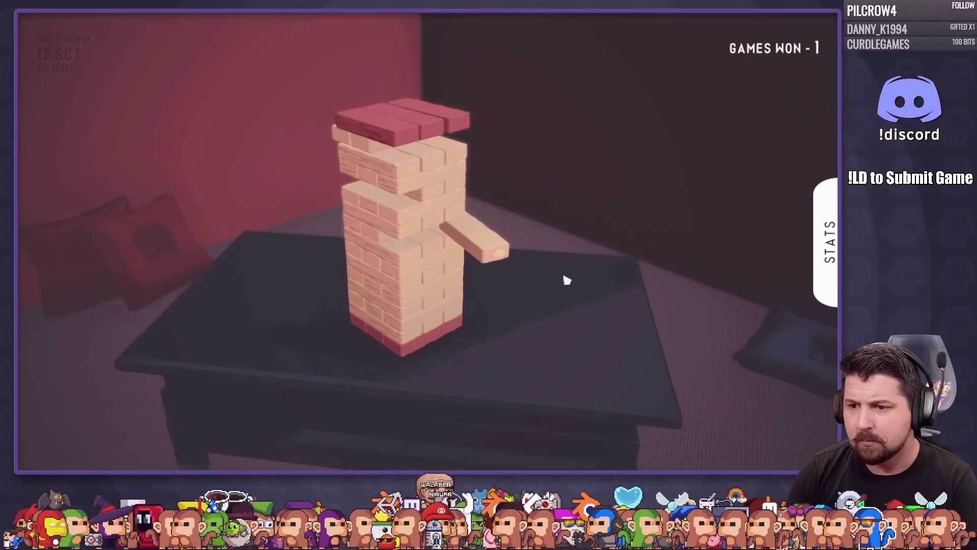
Slide the protruding Jenga block down-right, further out of the tower.
left_click_drag(567, 280, 709, 353)
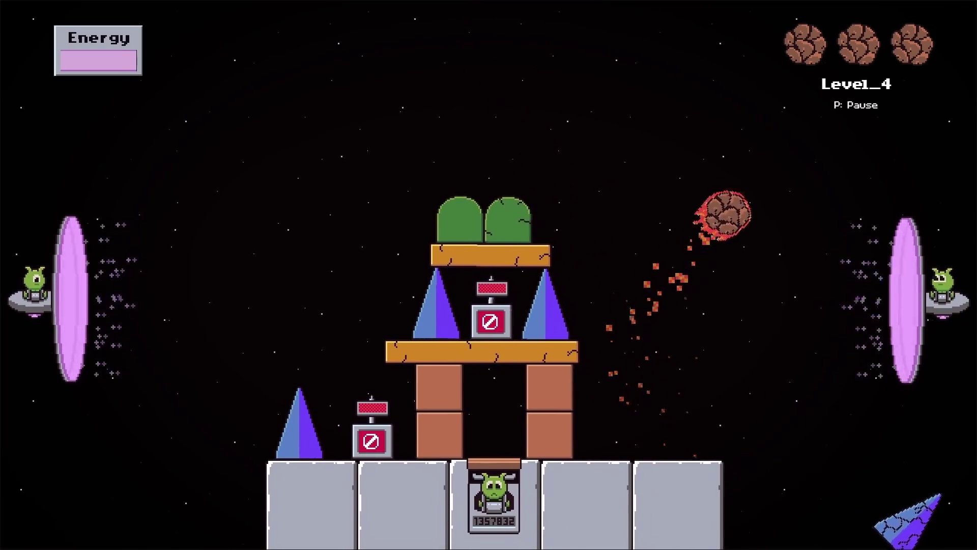
Raise and lower both portals so the meteor keeps bouncing into the Level 4 tower.
key("Up")
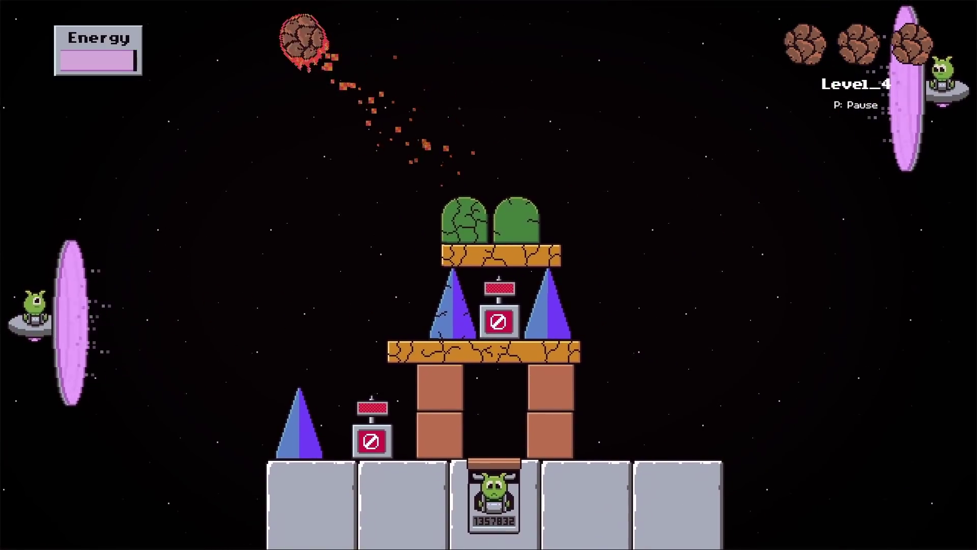
key("w")
key("Down")
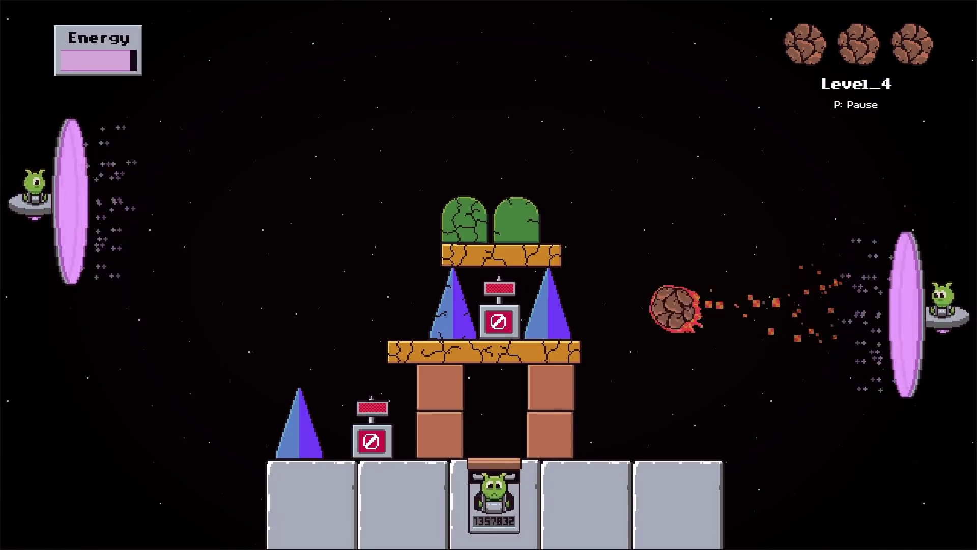
key("Up")
key("s")
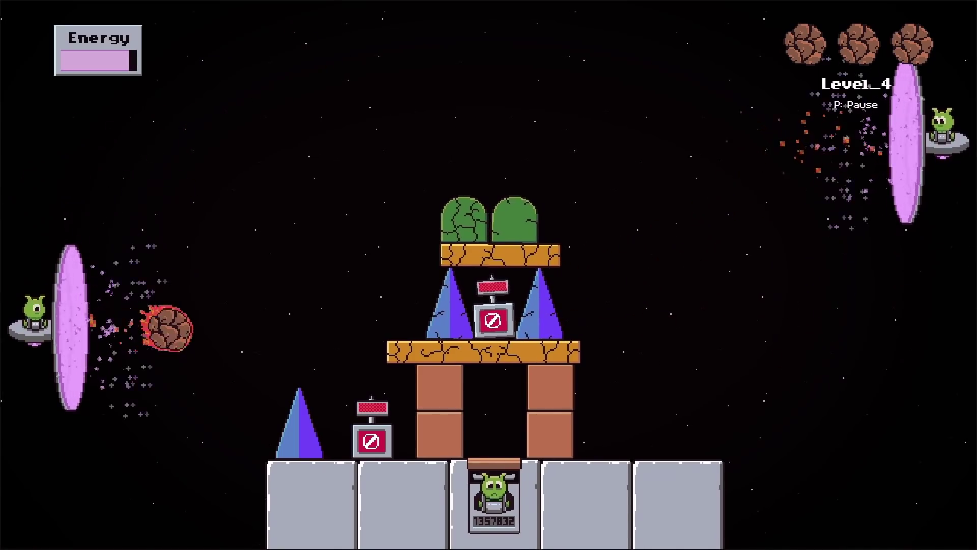
key("w")
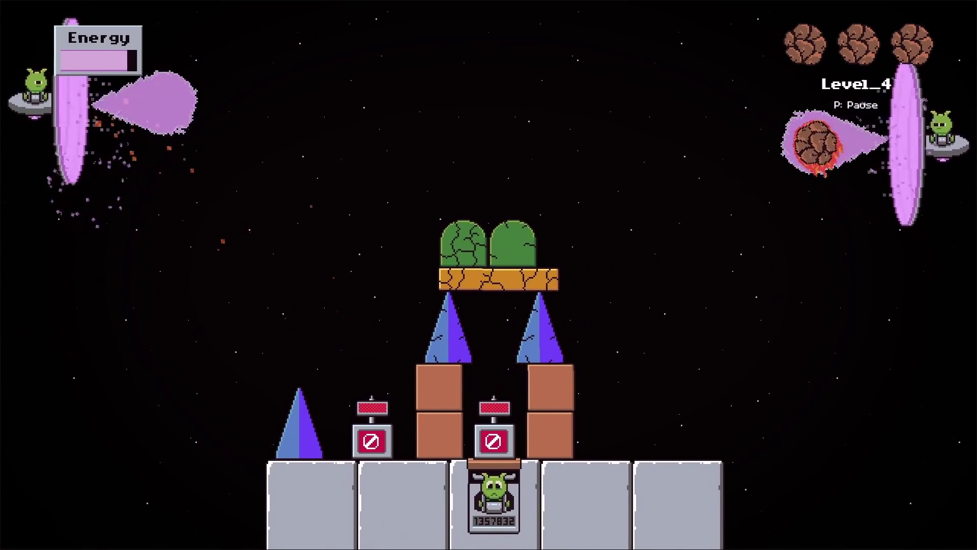
key("Down")
key("Down")
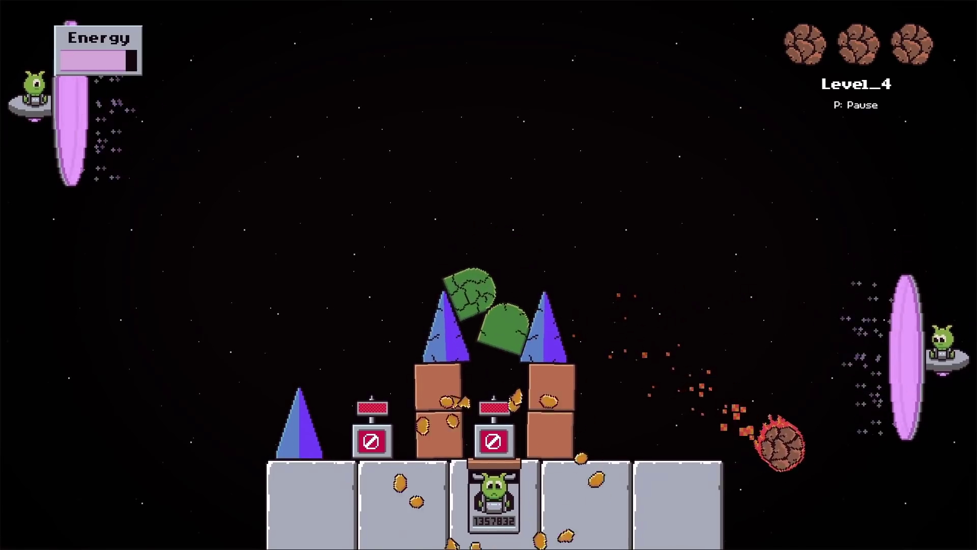
key("s")
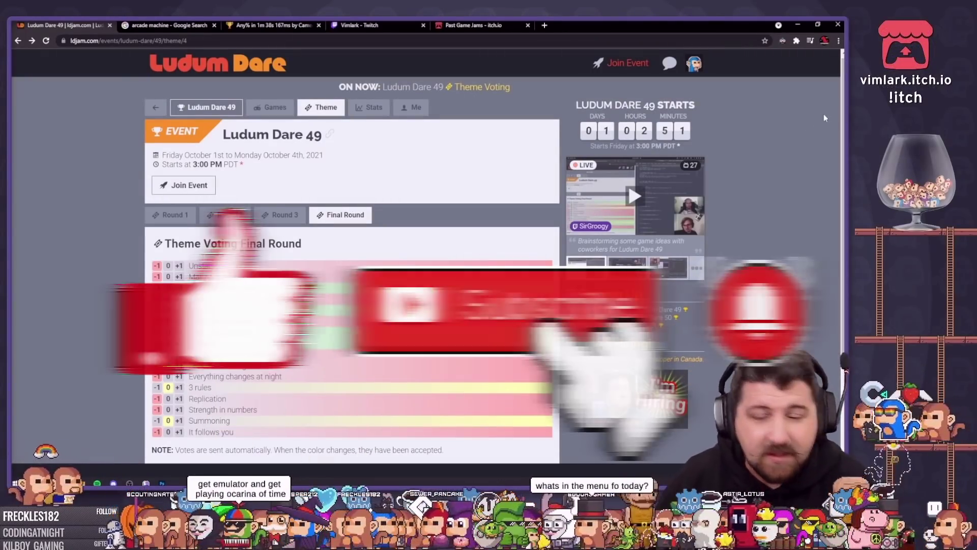
scroll(303, 289, "down", 2)
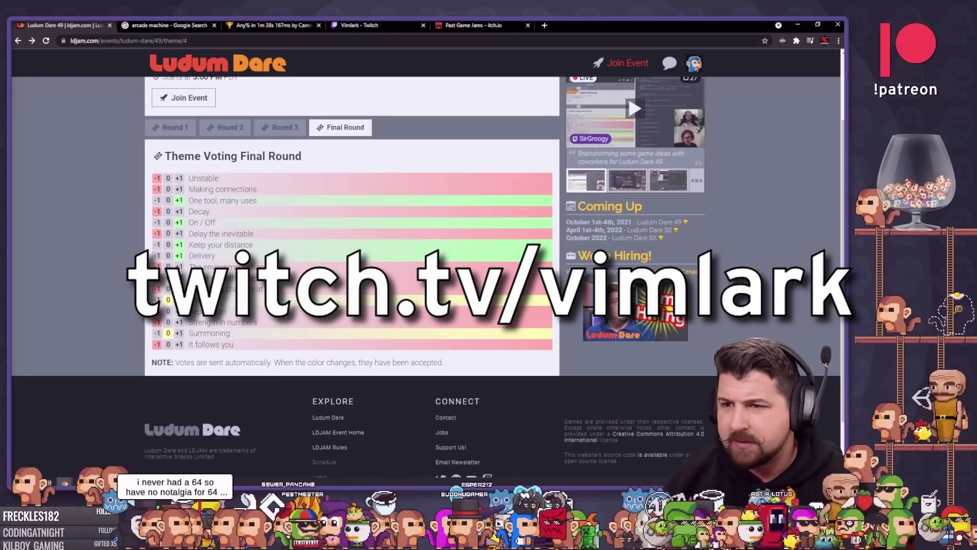
left_click(545, 25)
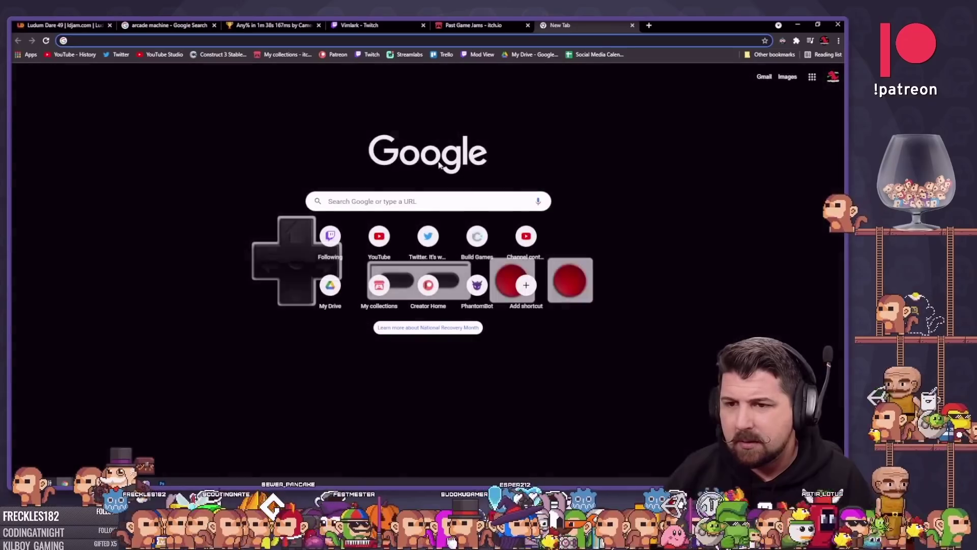
key("ctrl+w")
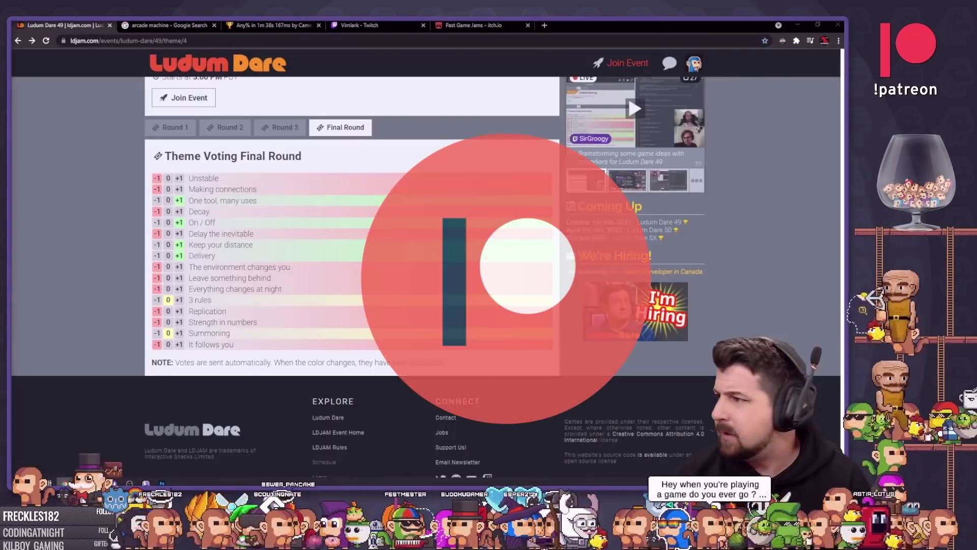